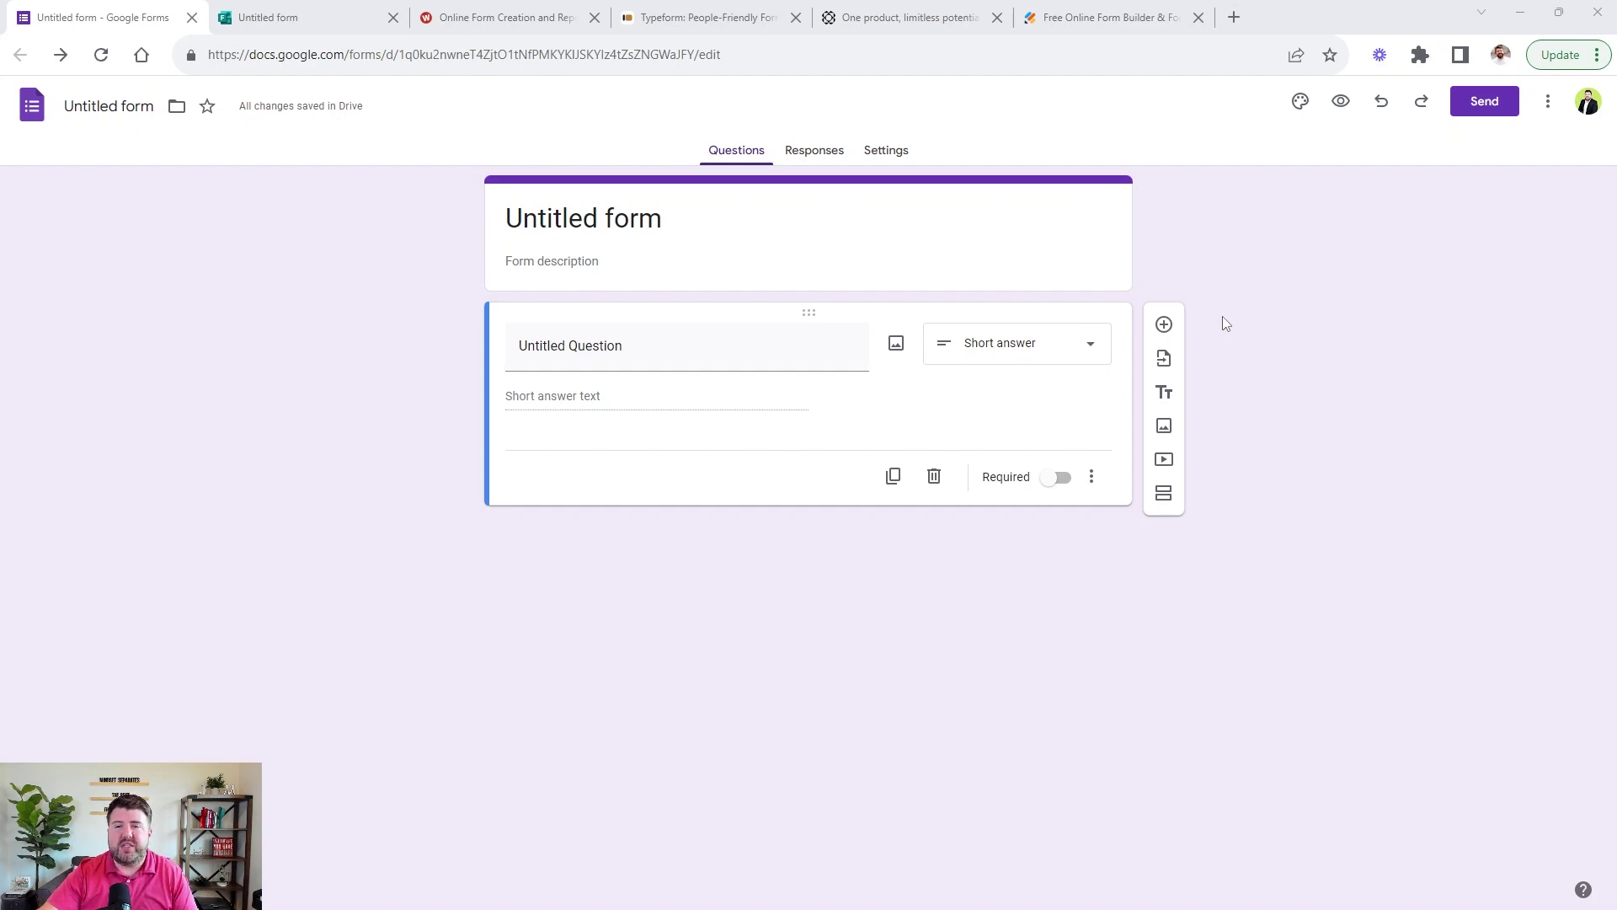
click(1036, 348)
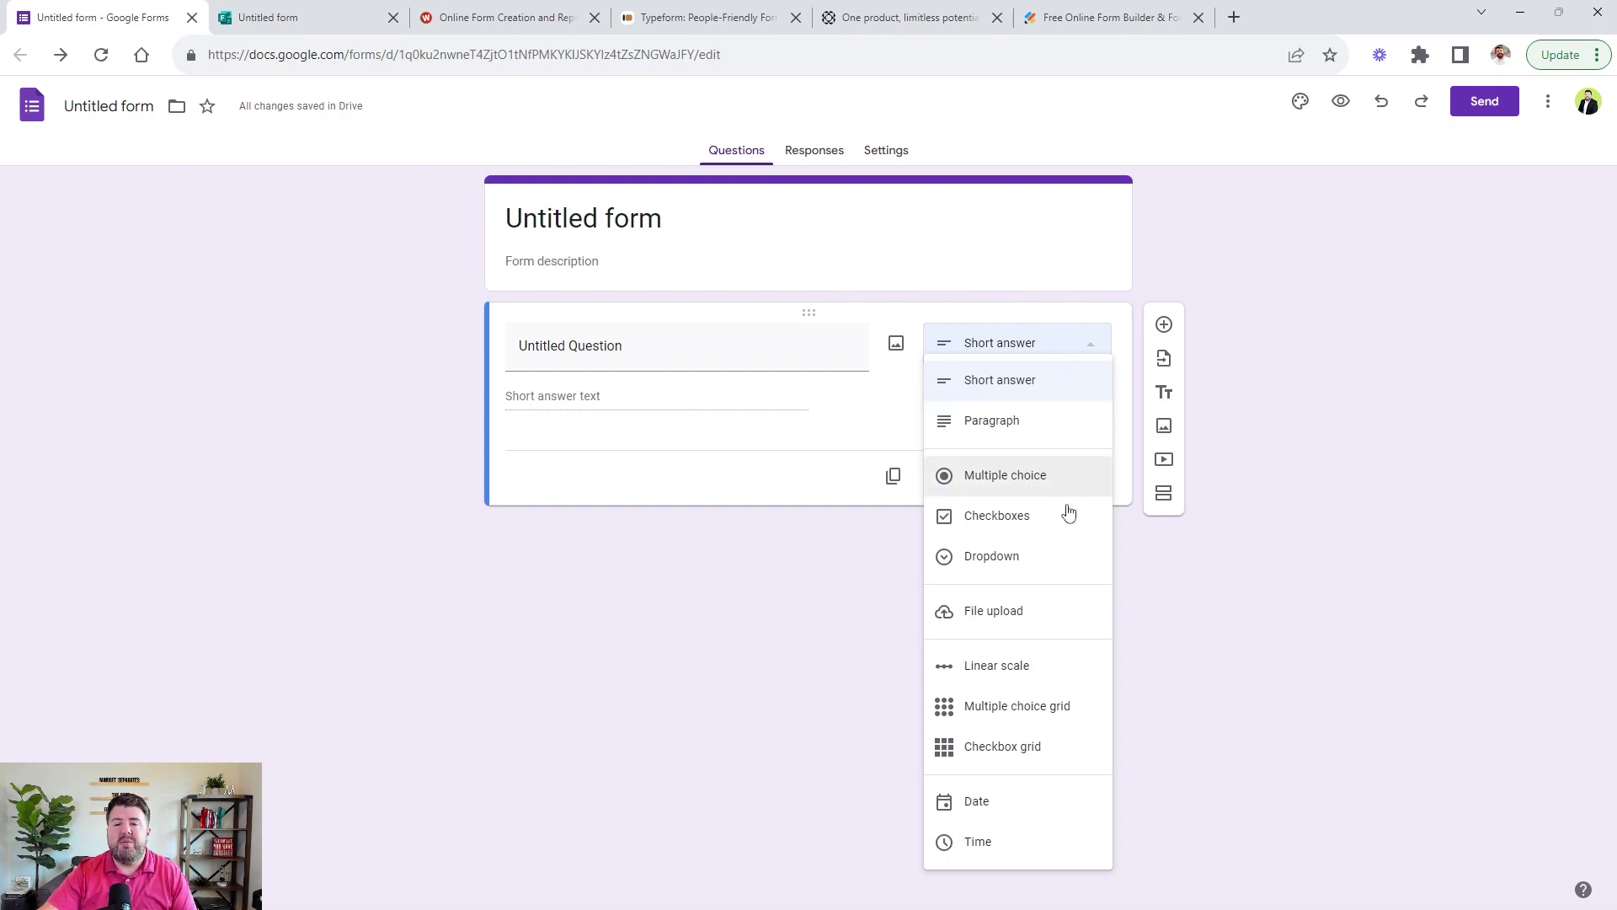
click(1342, 716)
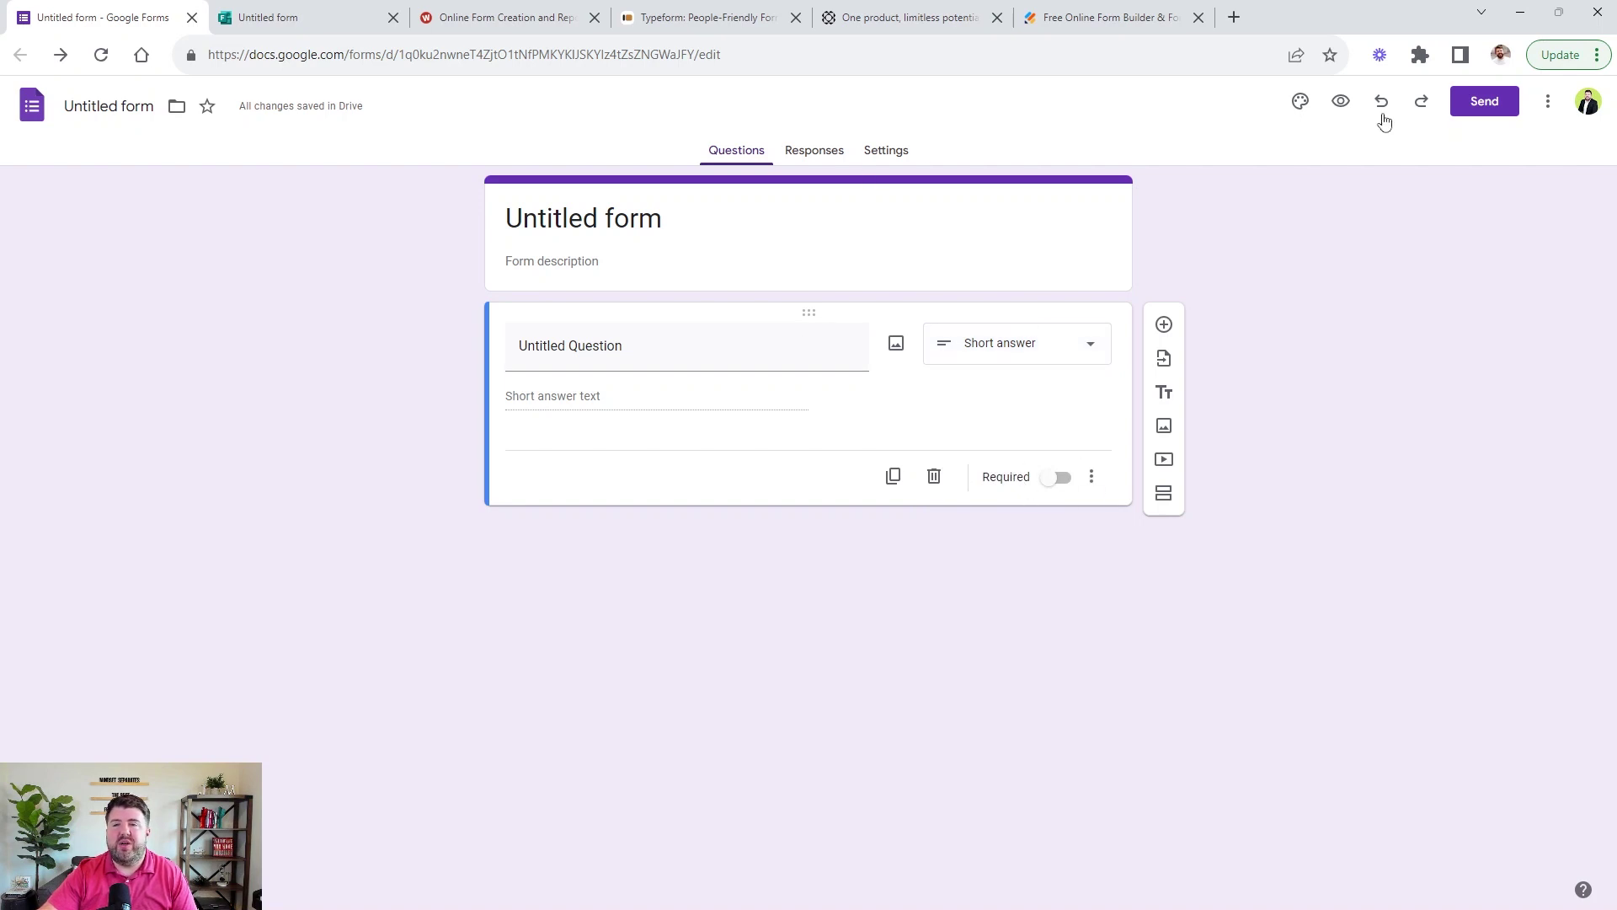
click(1485, 101)
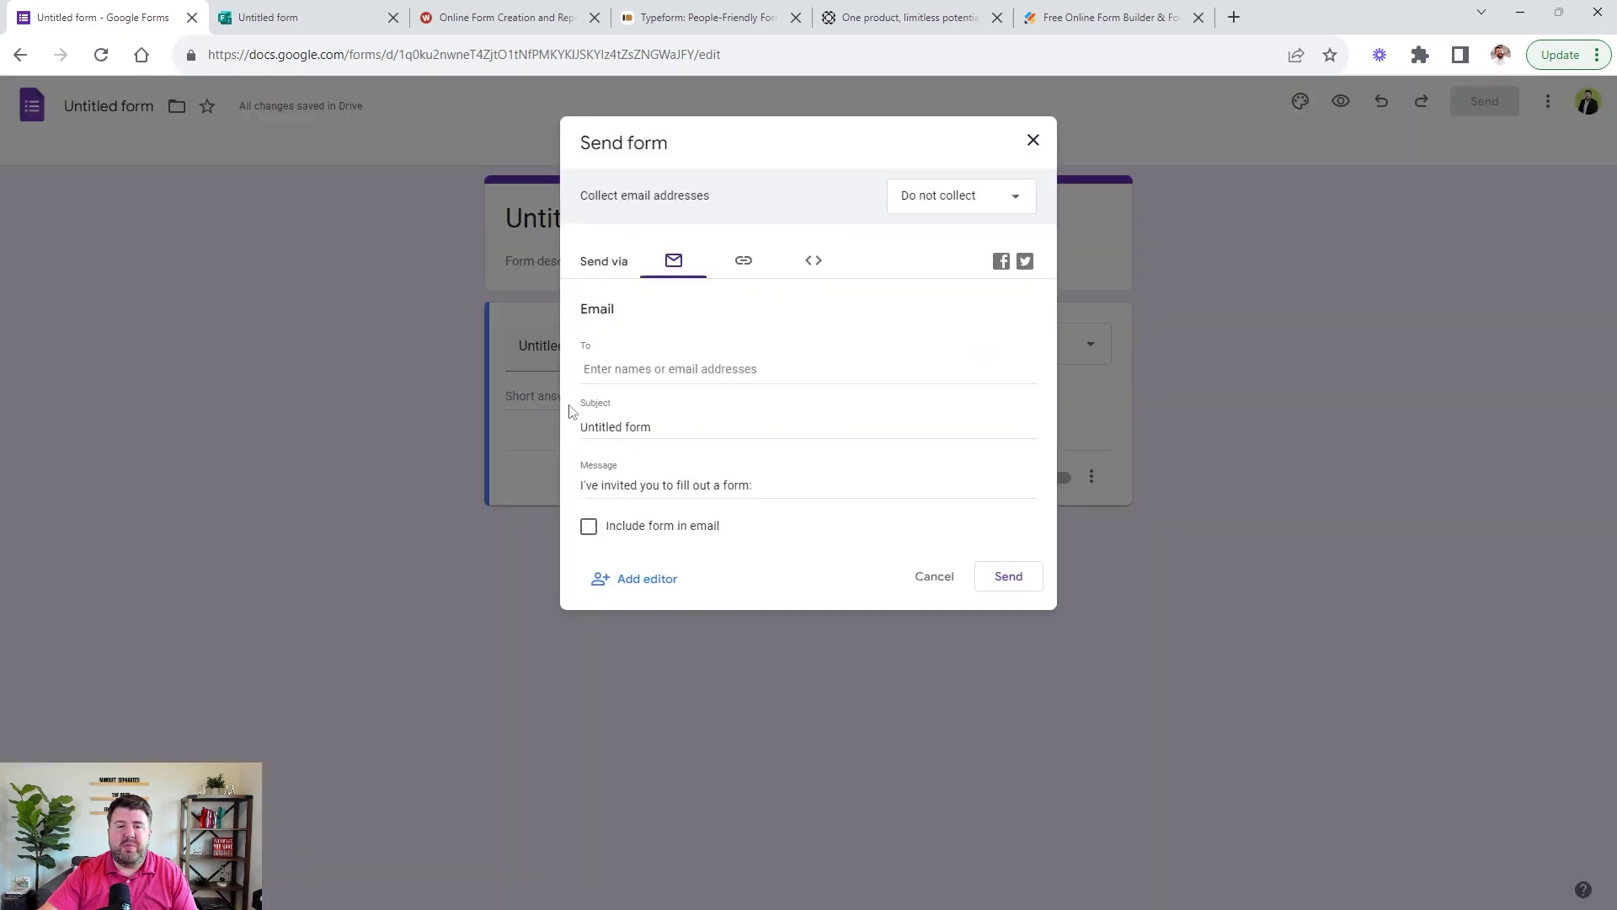
click(743, 263)
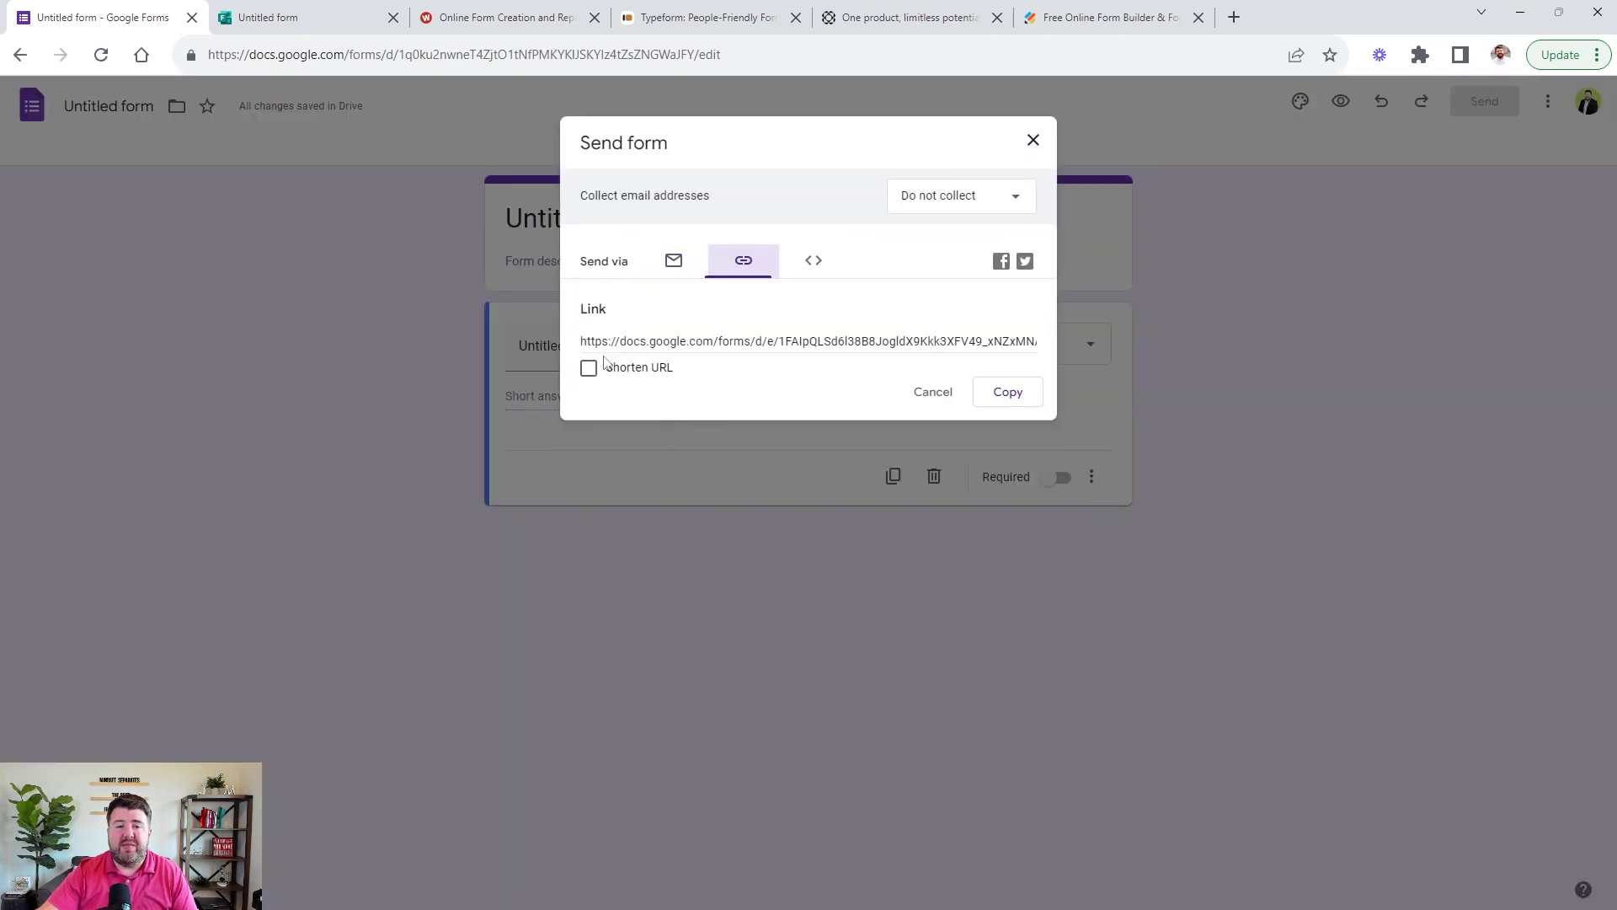
click(824, 271)
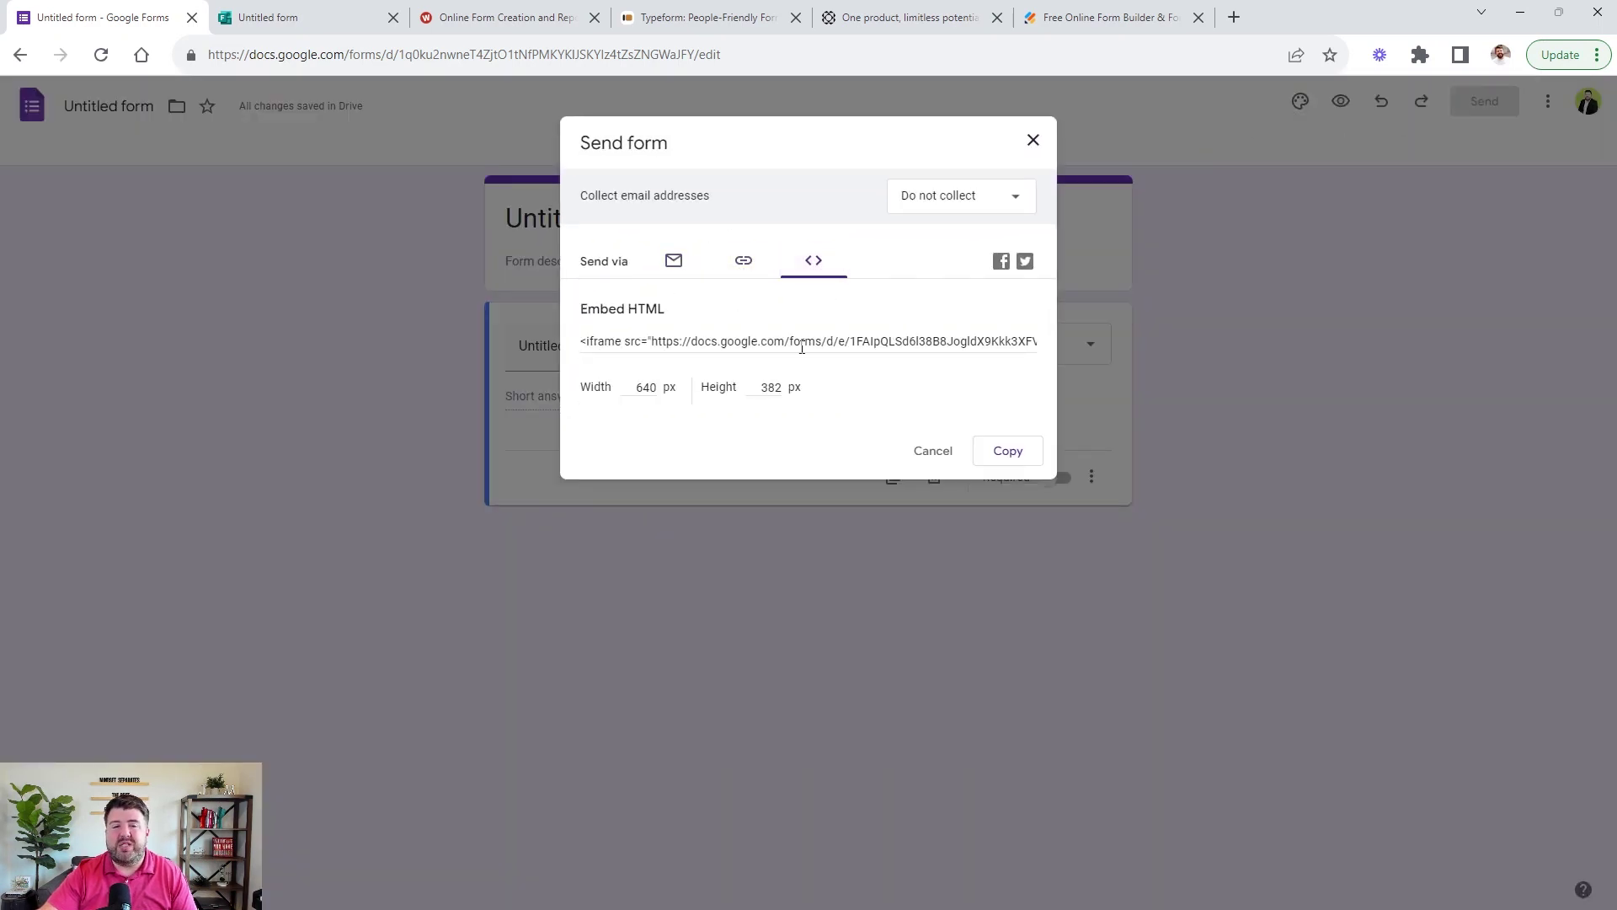
click(933, 452)
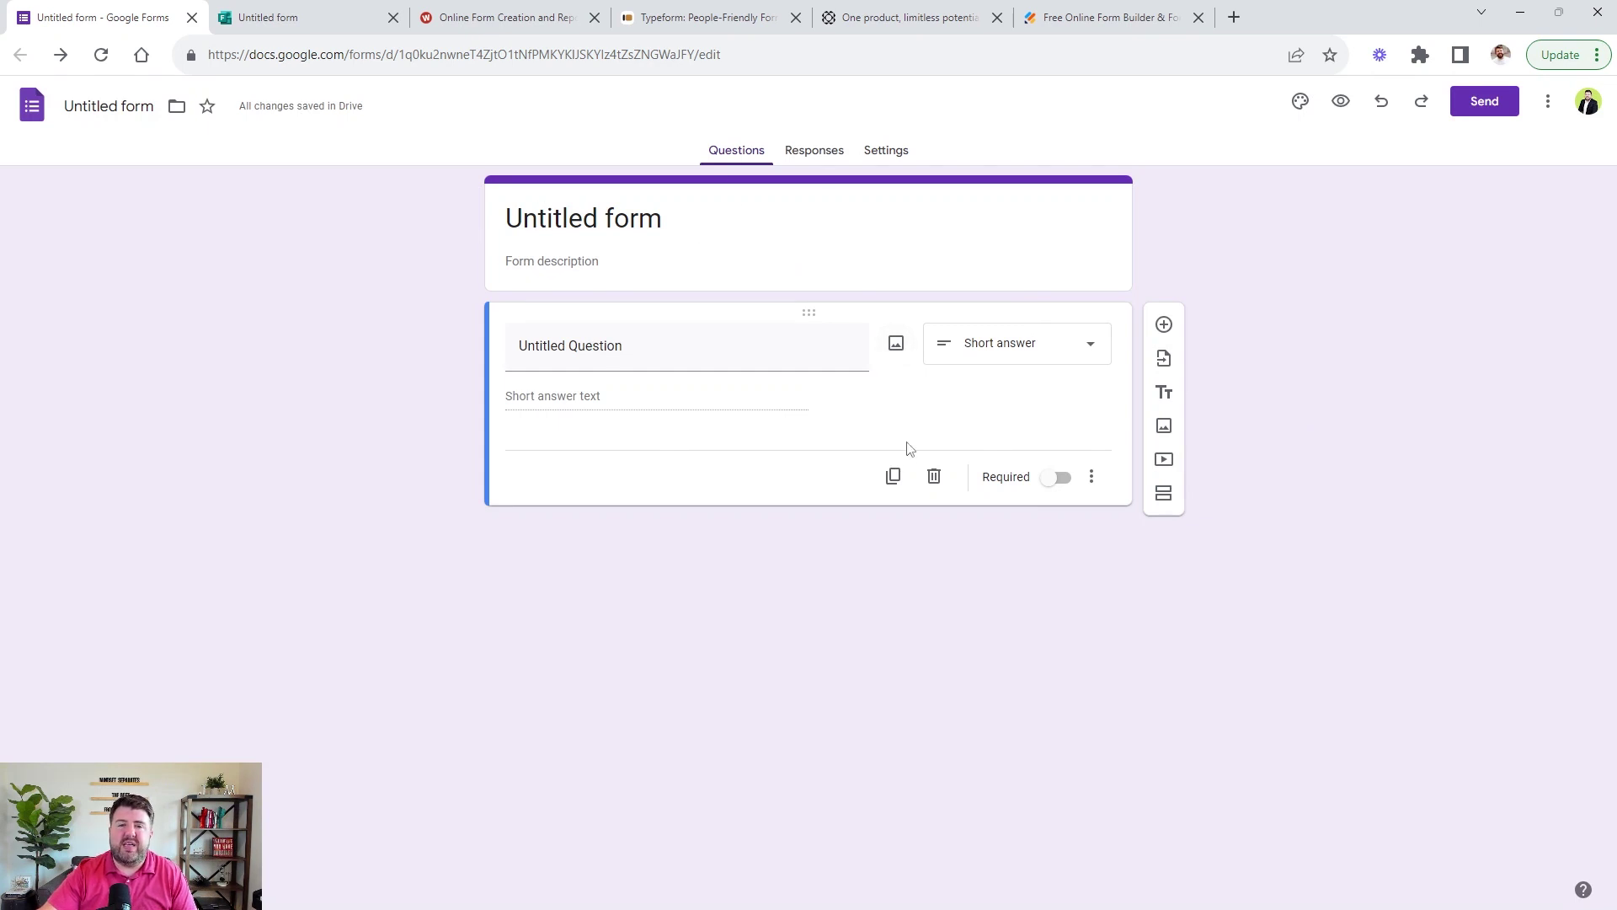
Switch to the Microsoft Forms untitled form and dismiss its 'Add description' tip card.
click(310, 11)
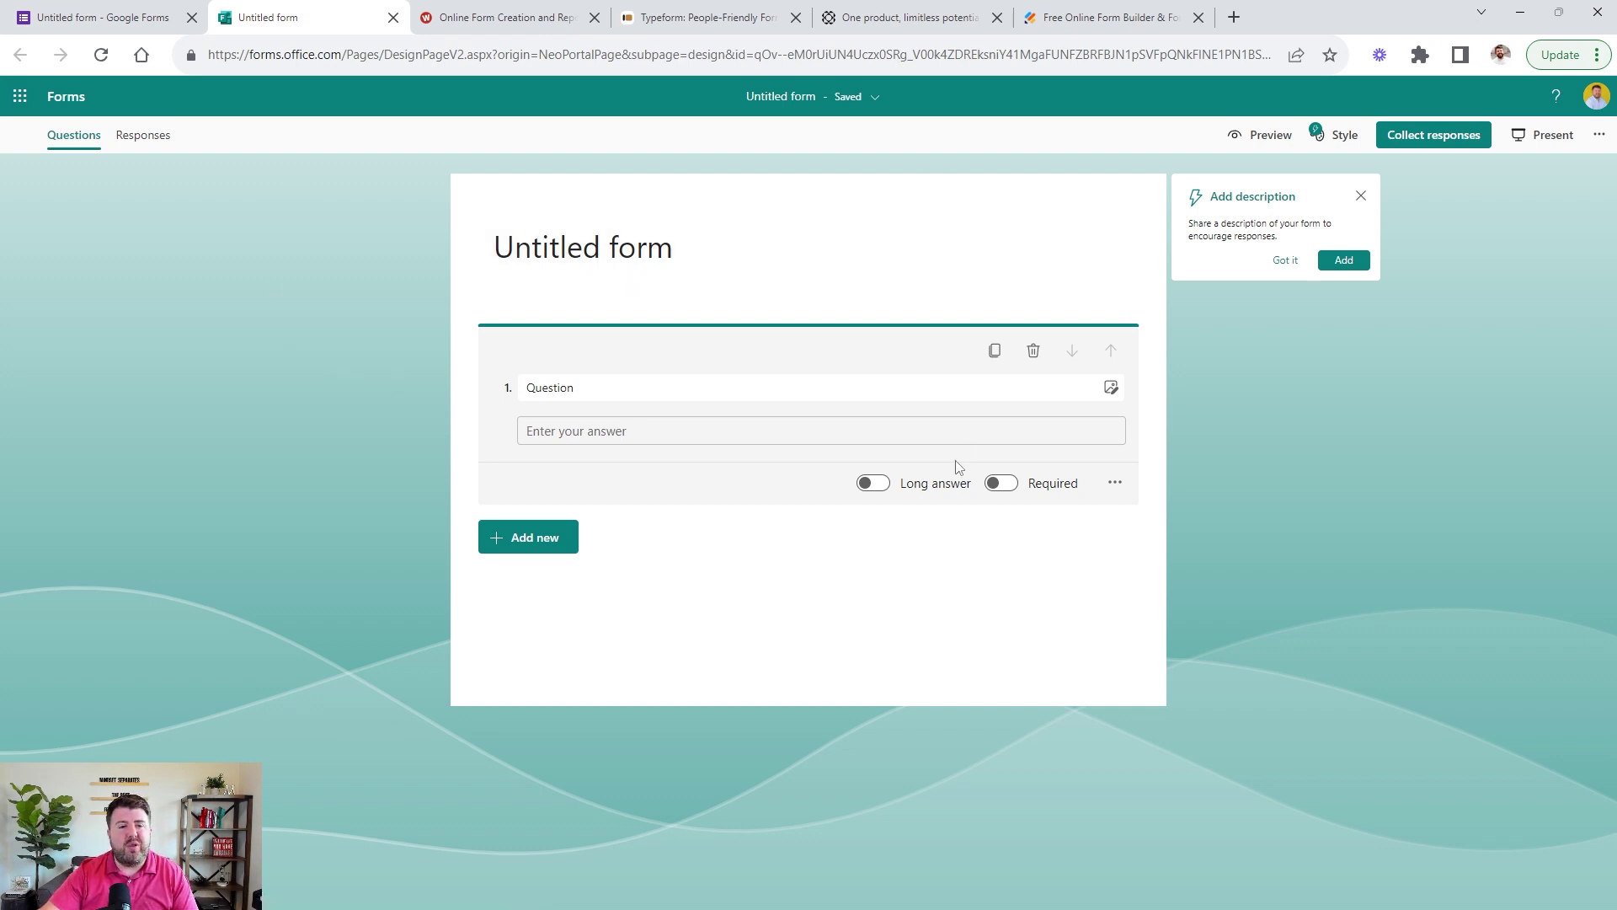
click(1361, 195)
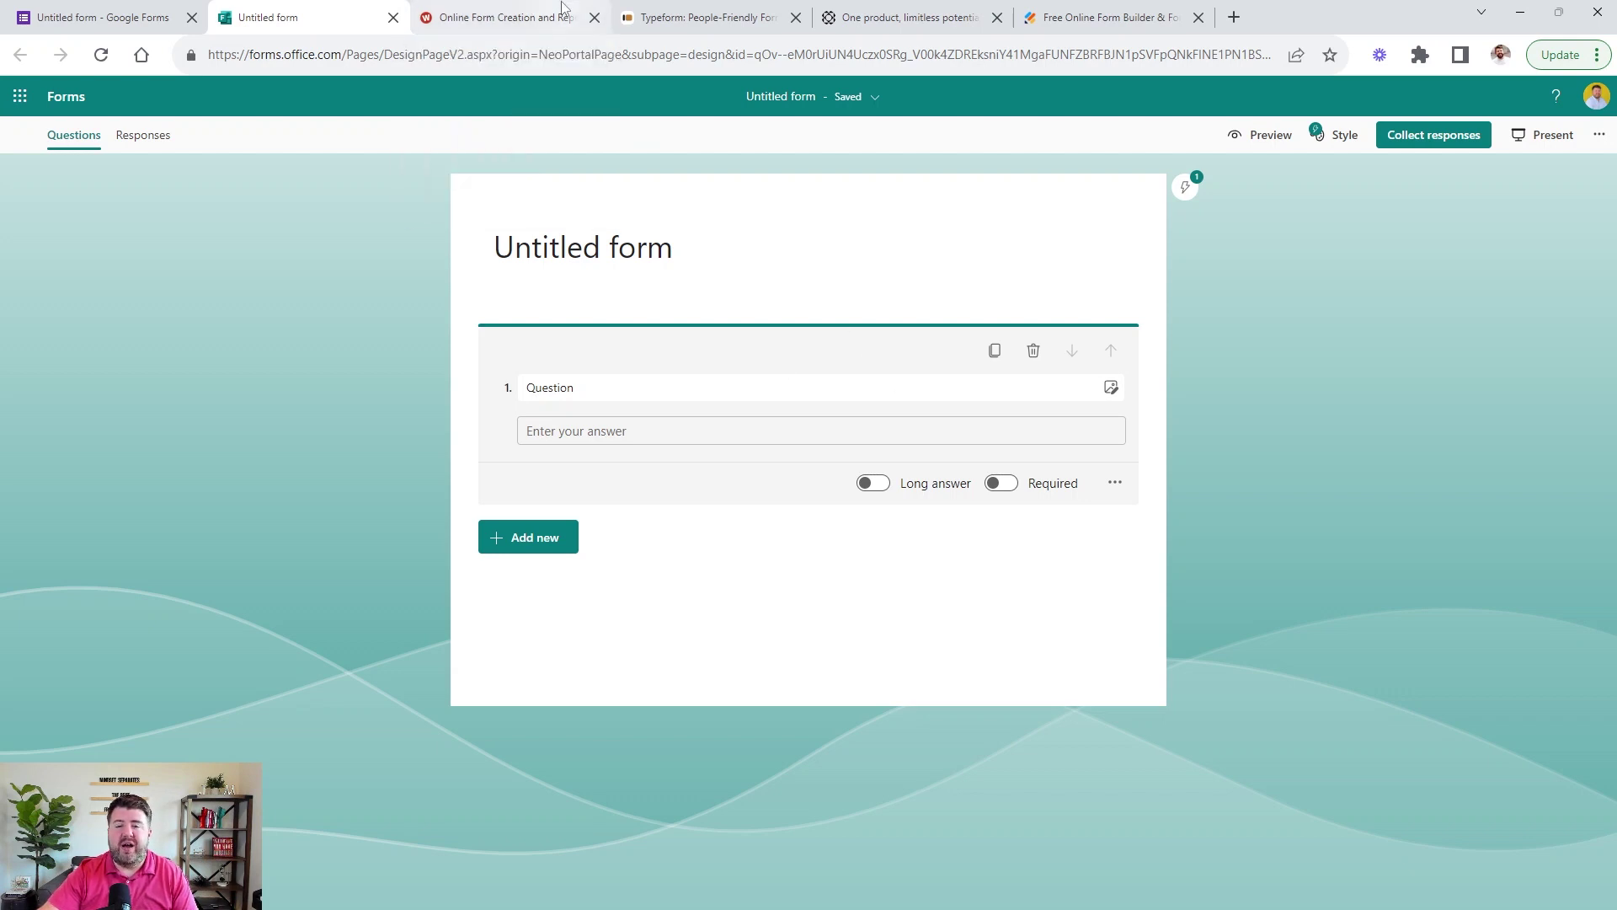
mouse_move(563, 8)
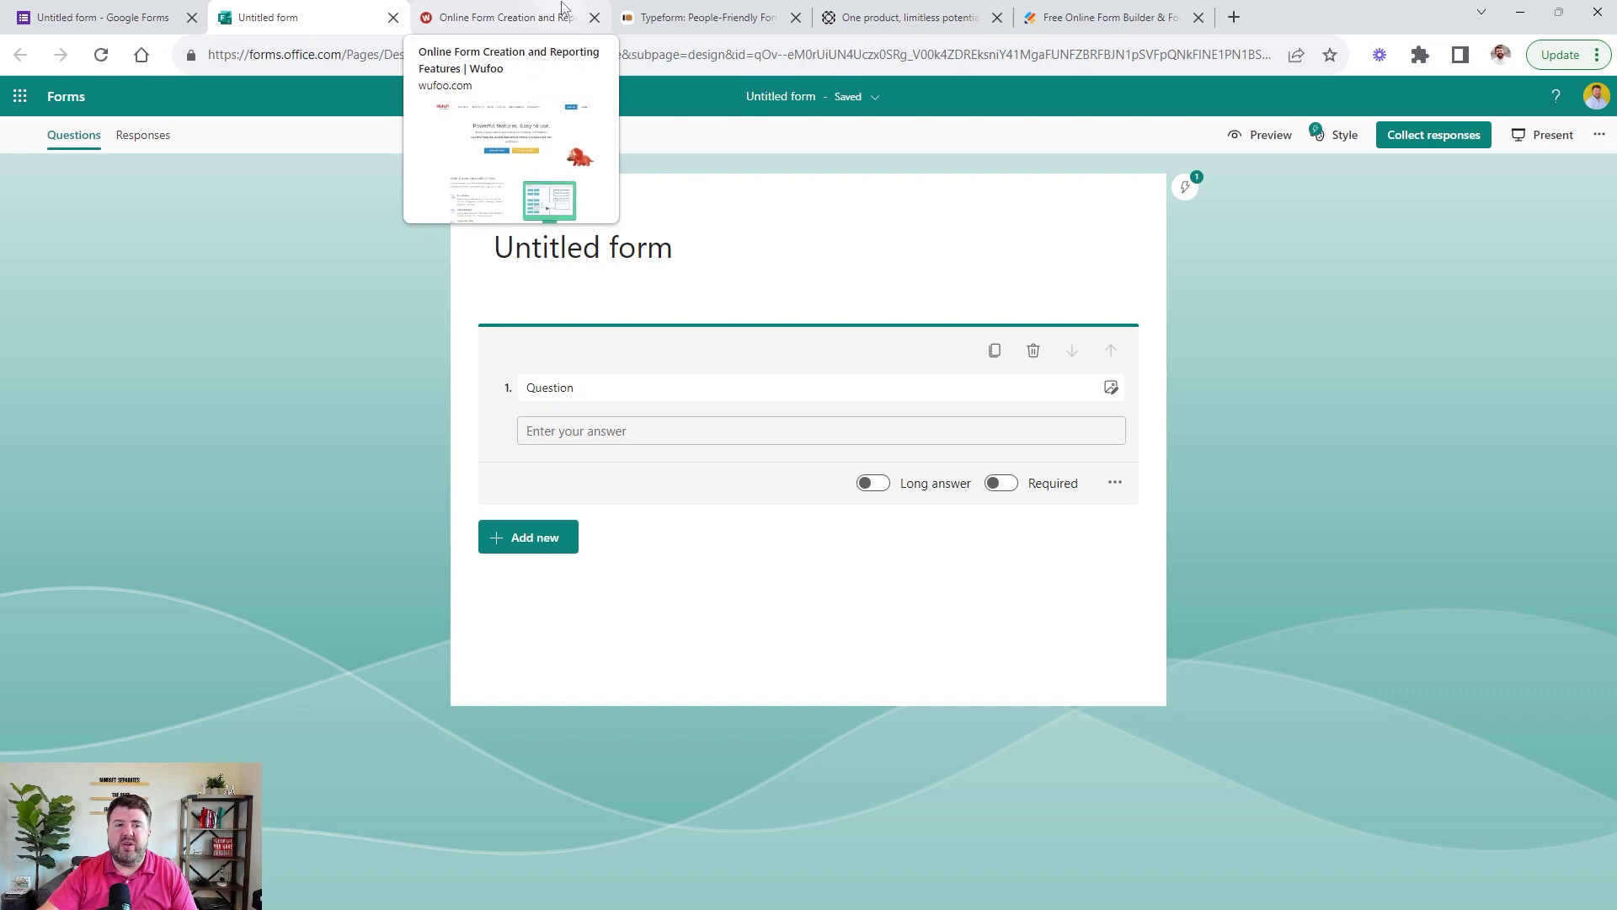
Scroll through the whole Wufoo features page, then switch to the Typeform homepage tab.
click(563, 8)
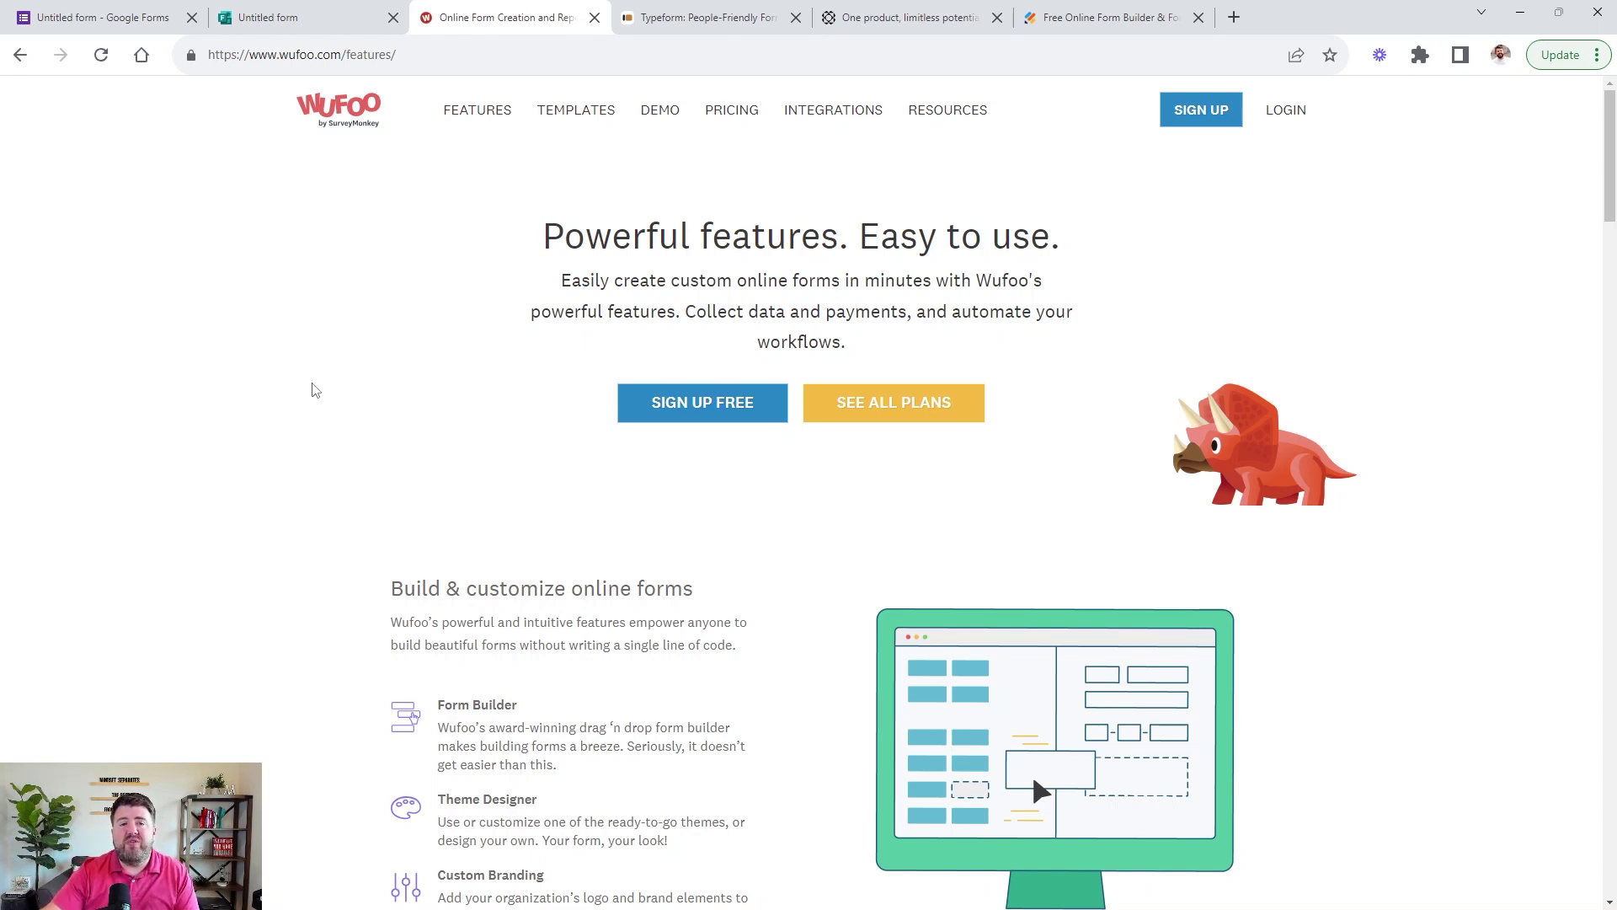
scroll(960, 430, down, 2)
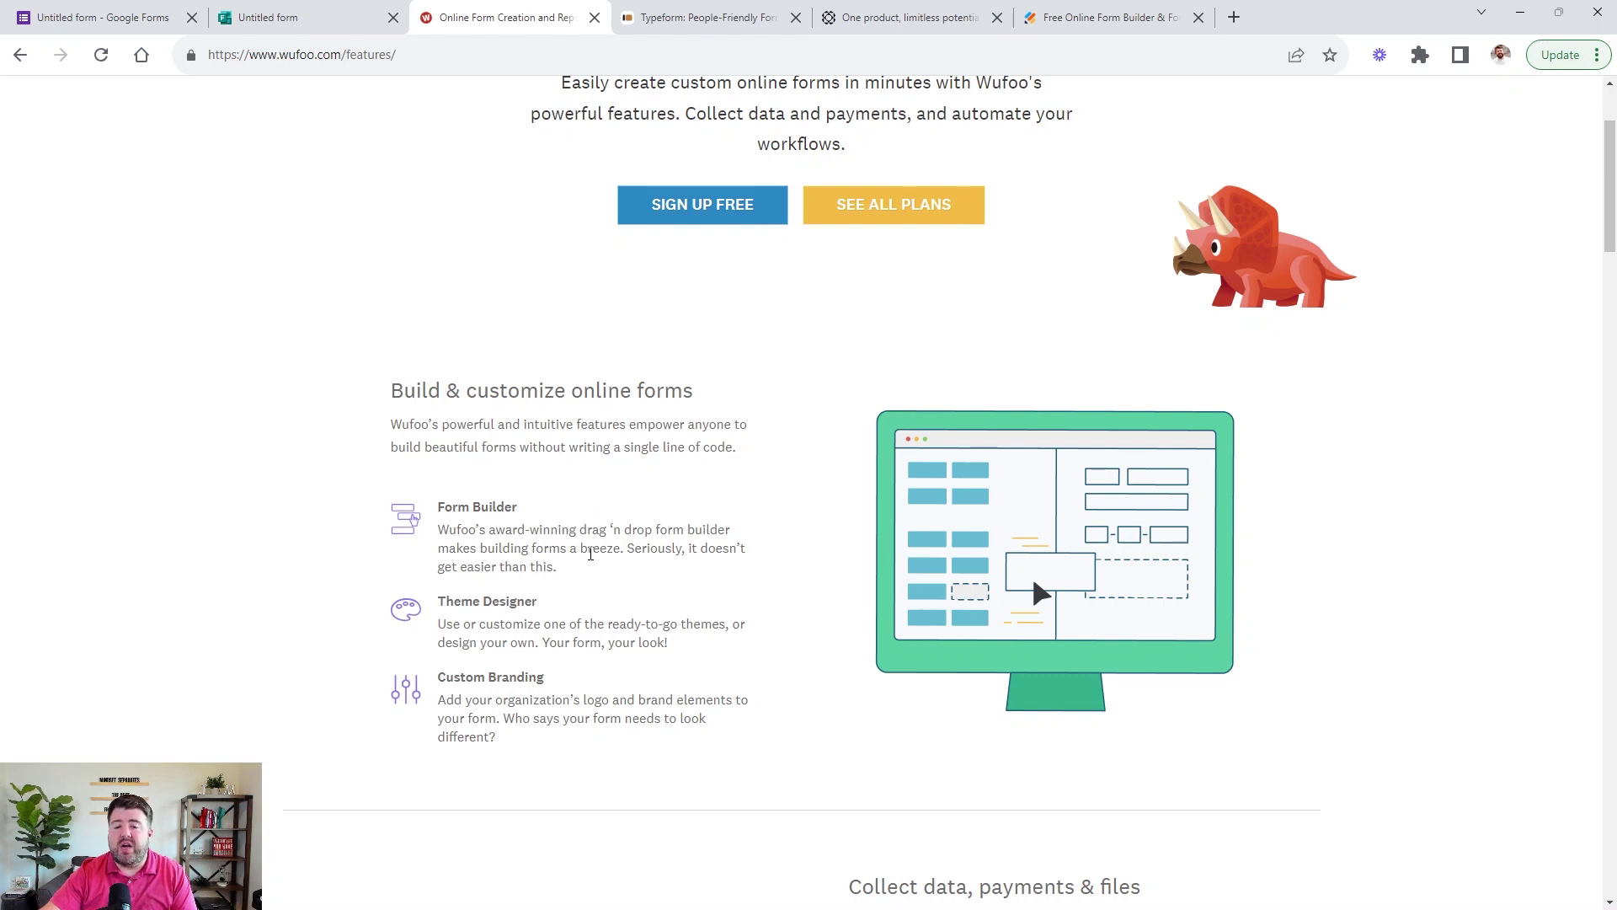
scroll(562, 587, down, 6)
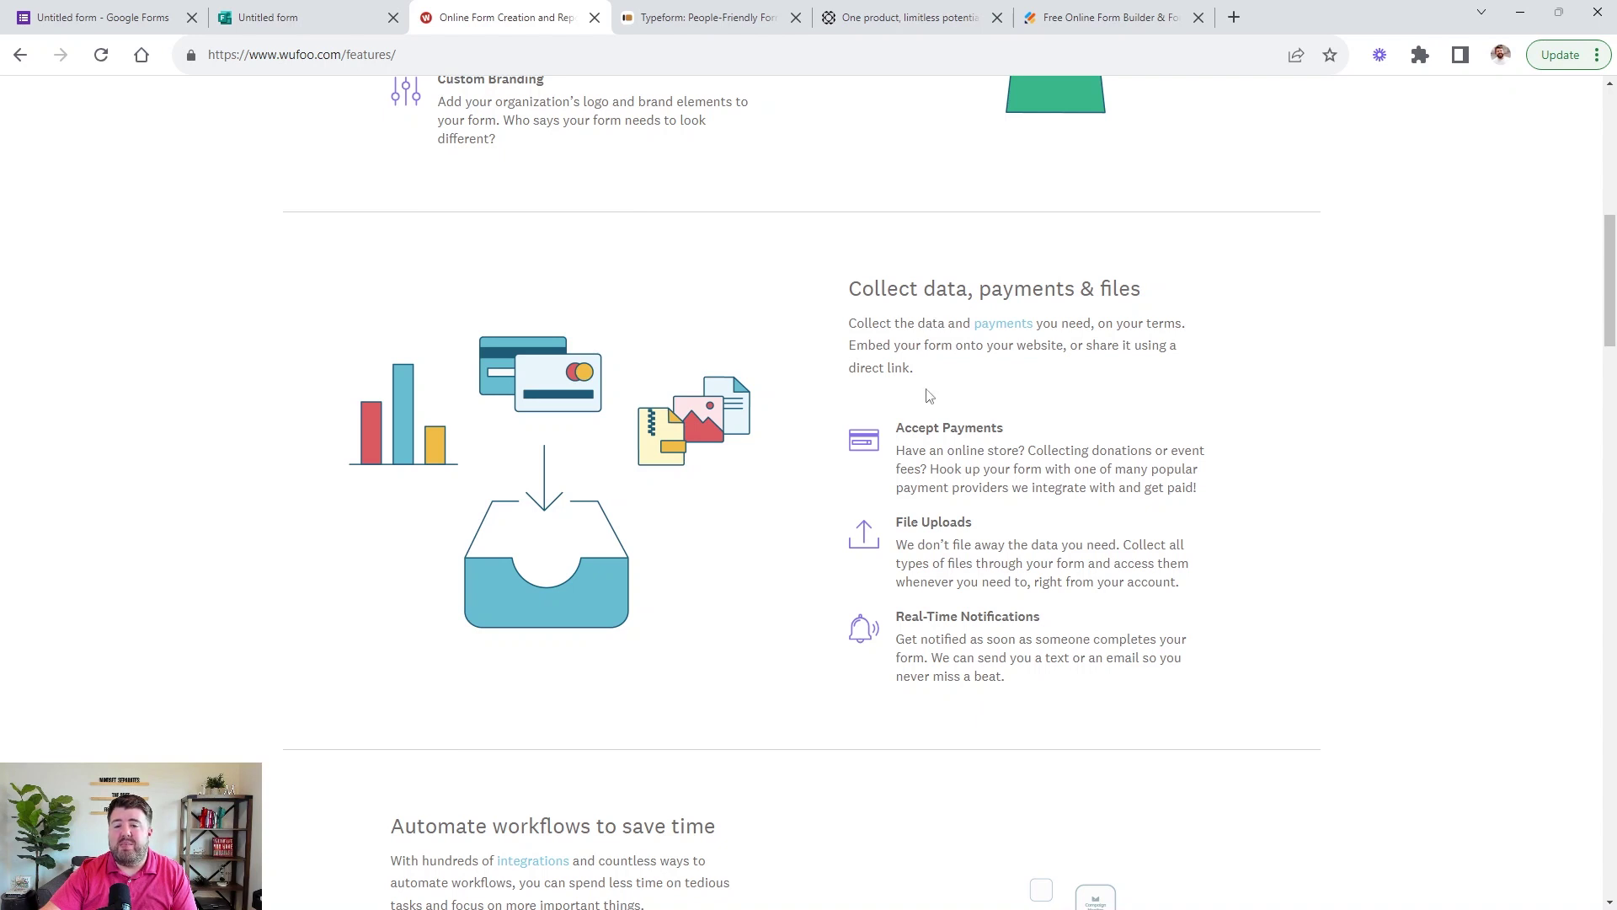
scroll(935, 531, down, 2)
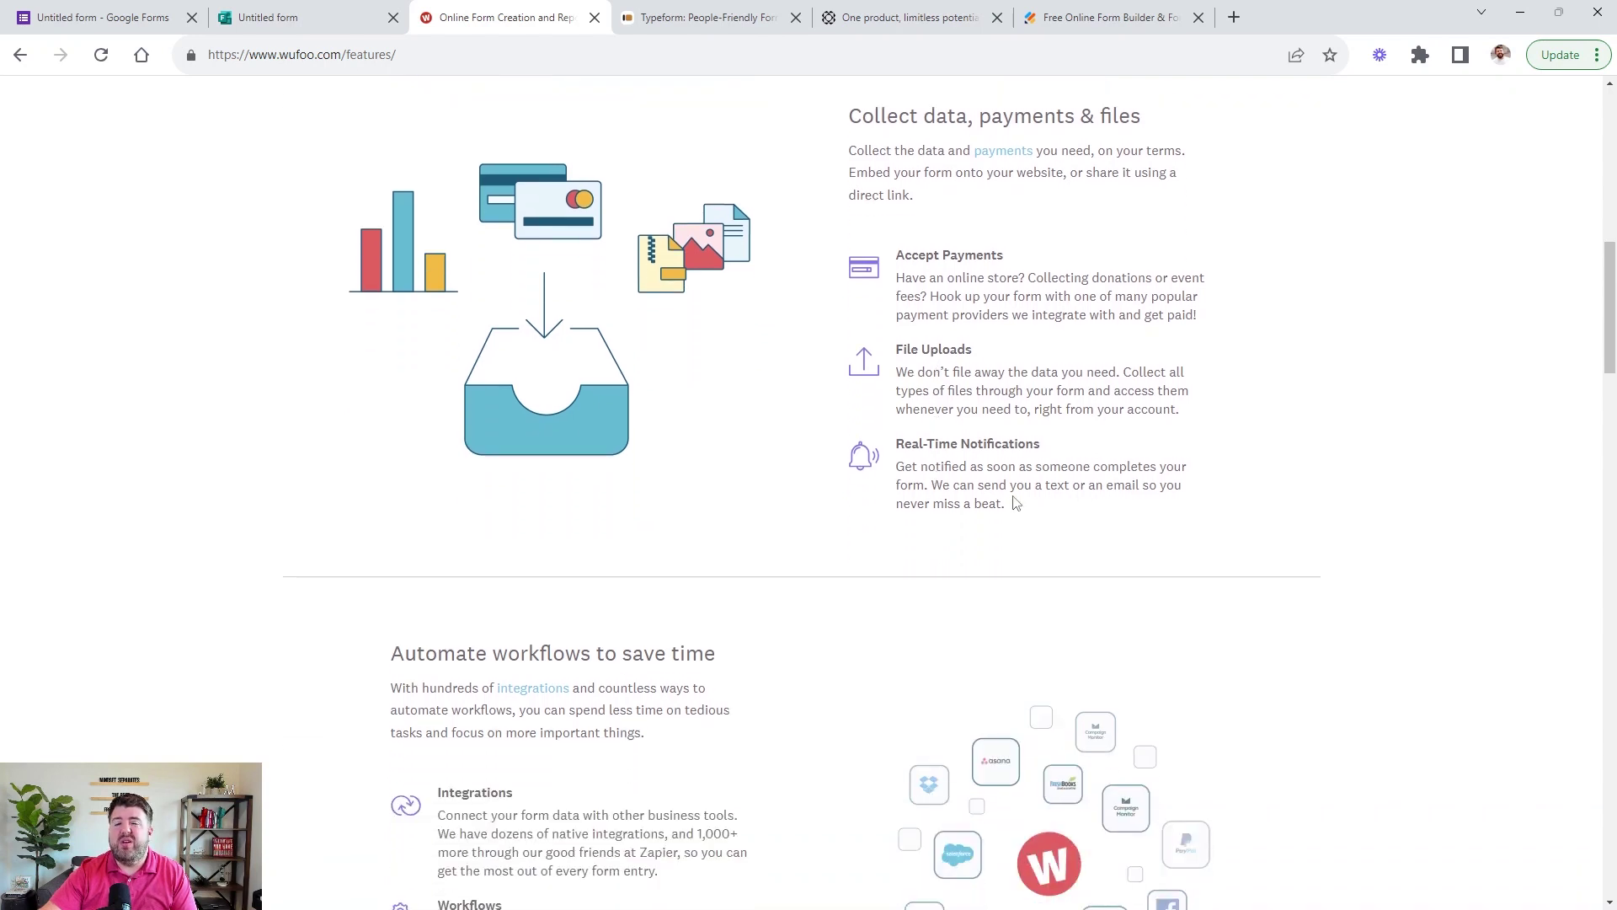
scroll(1015, 502, down, 3)
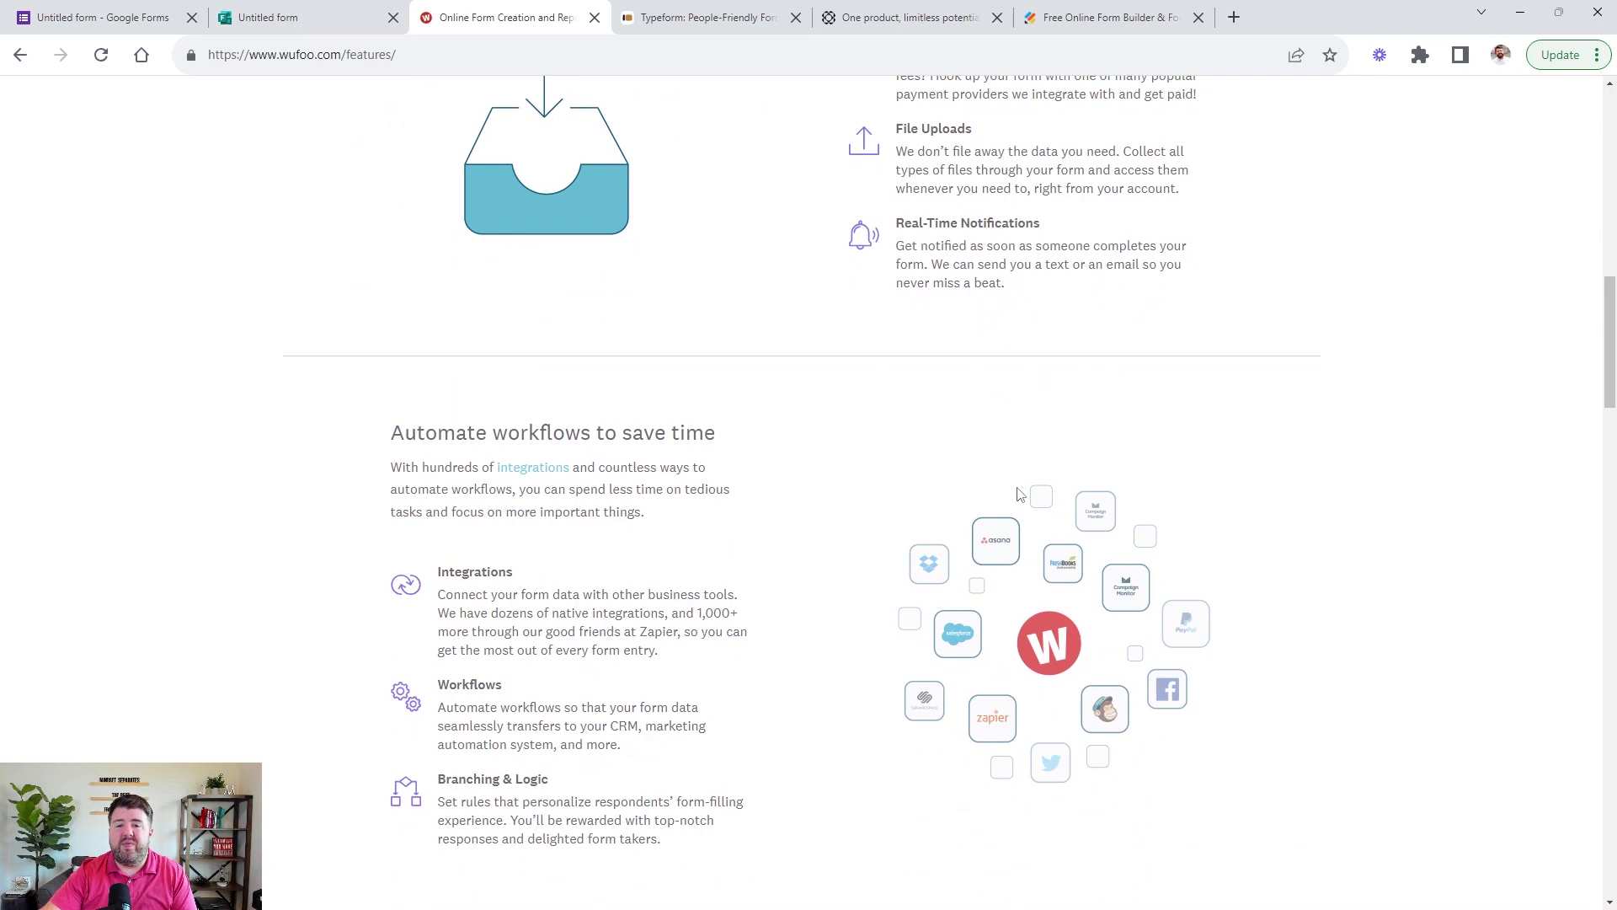
scroll(1013, 483, down, 3)
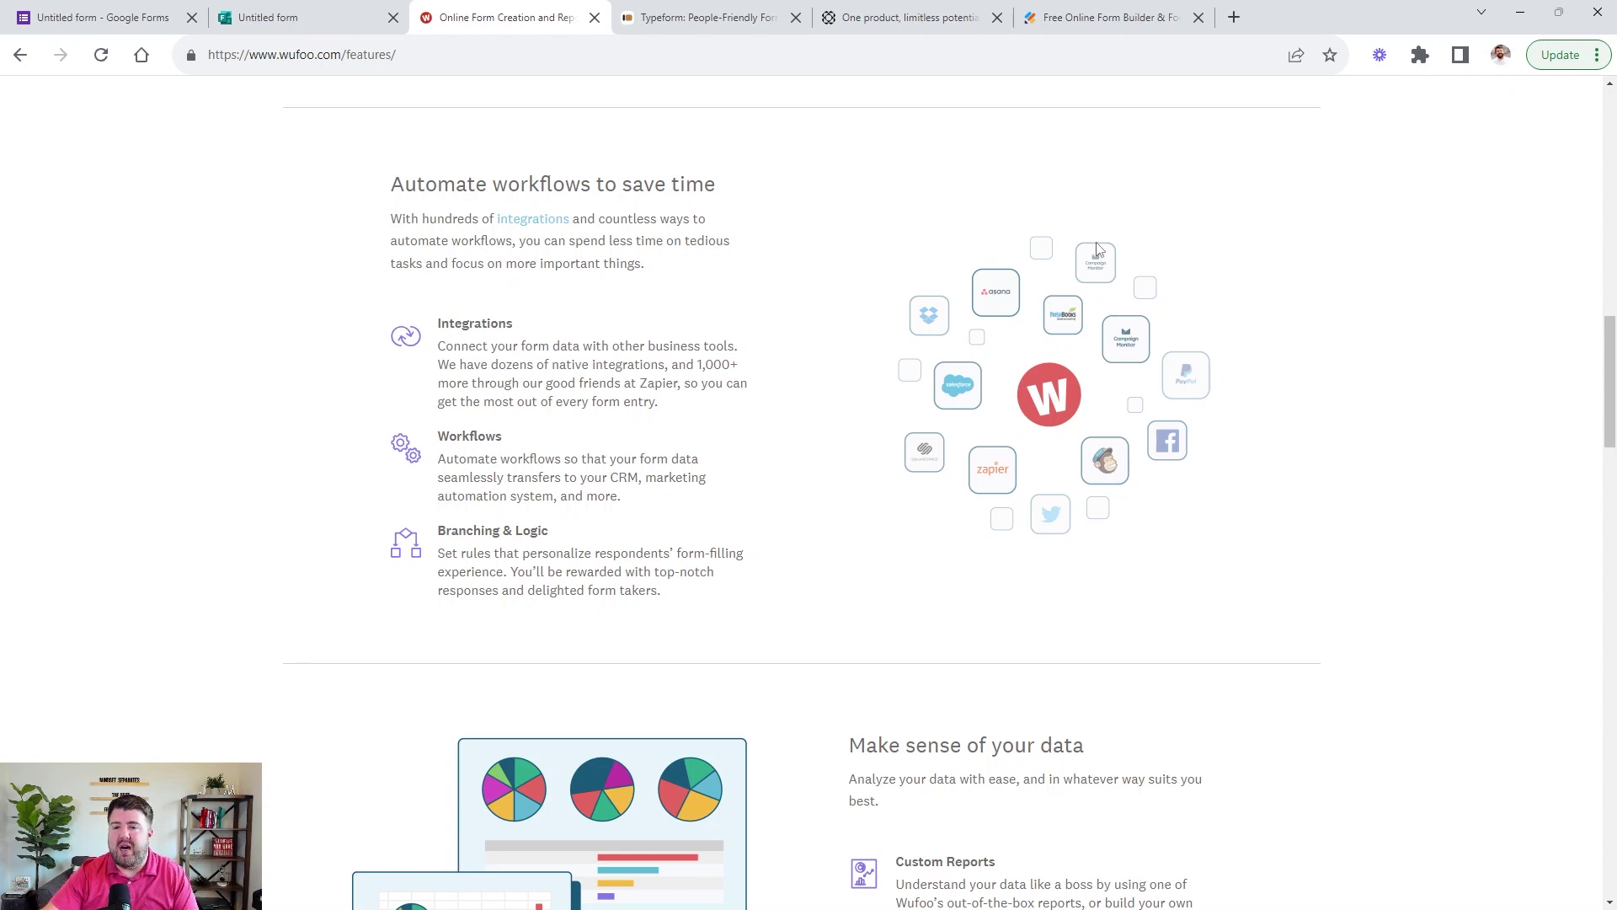
scroll(906, 296, down, 5)
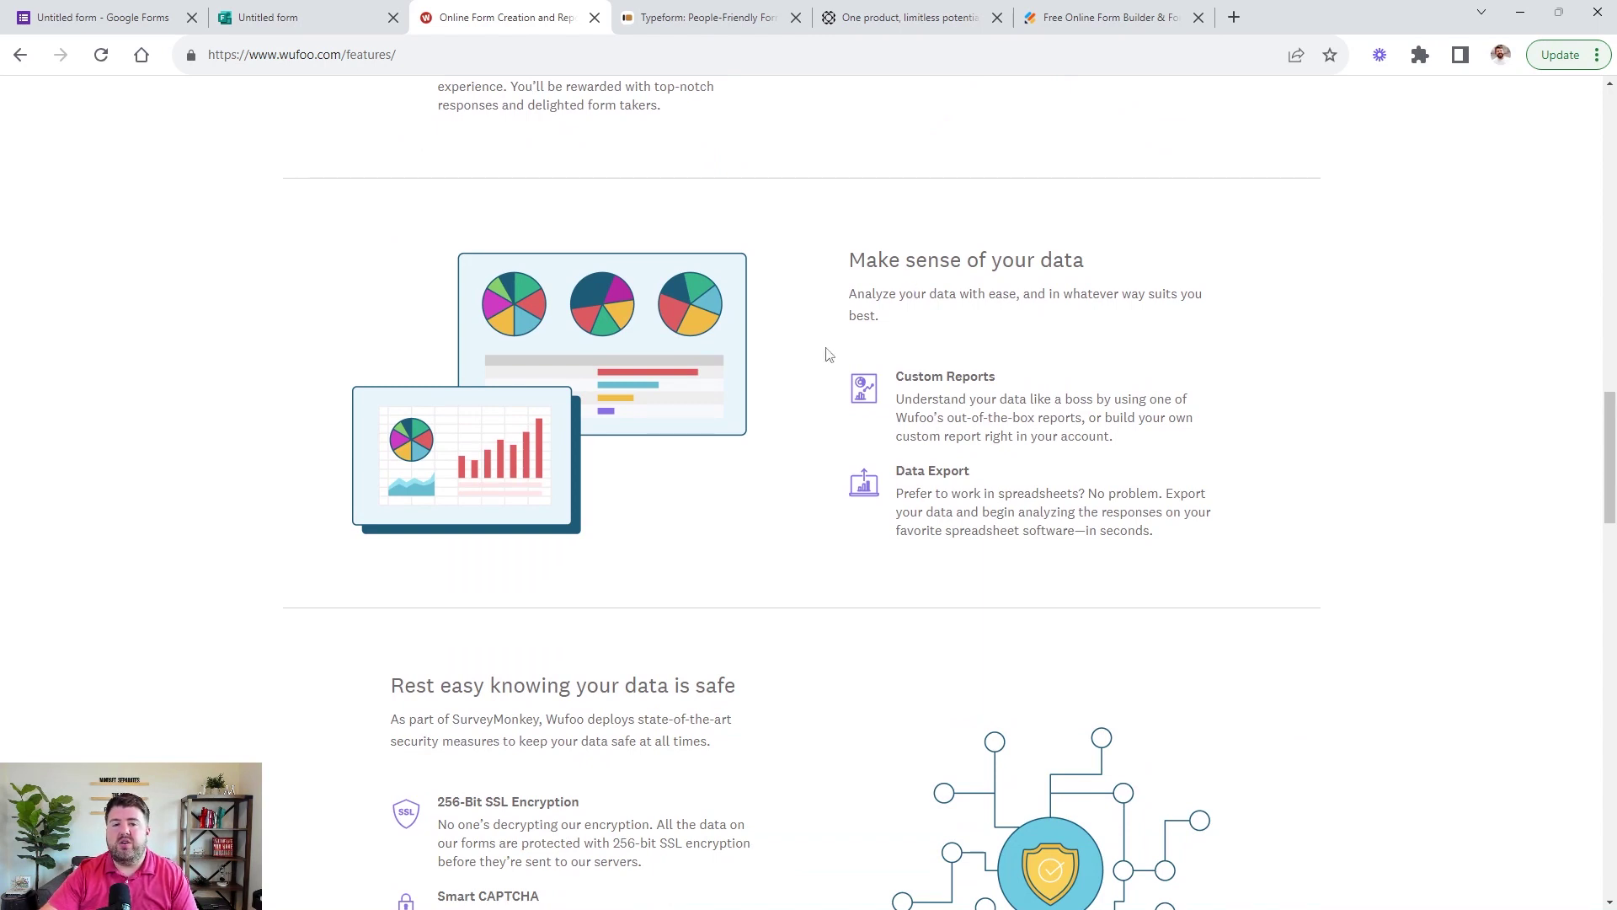
scroll(1082, 357, down, 5)
scroll(1084, 361, down, 4)
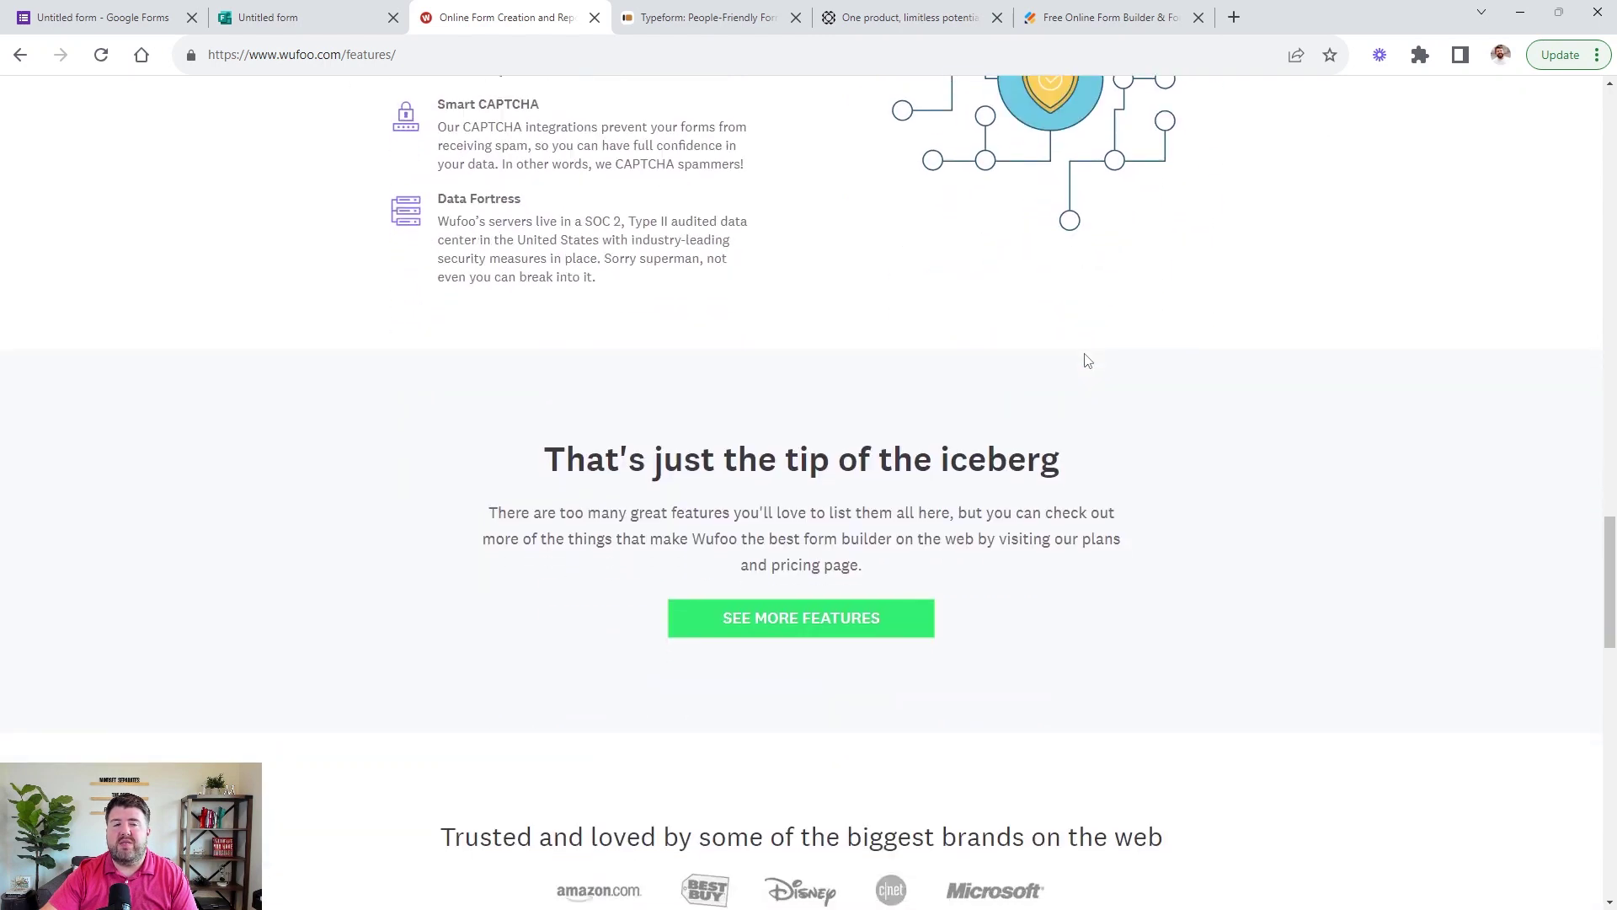
scroll(1084, 358, up, 20)
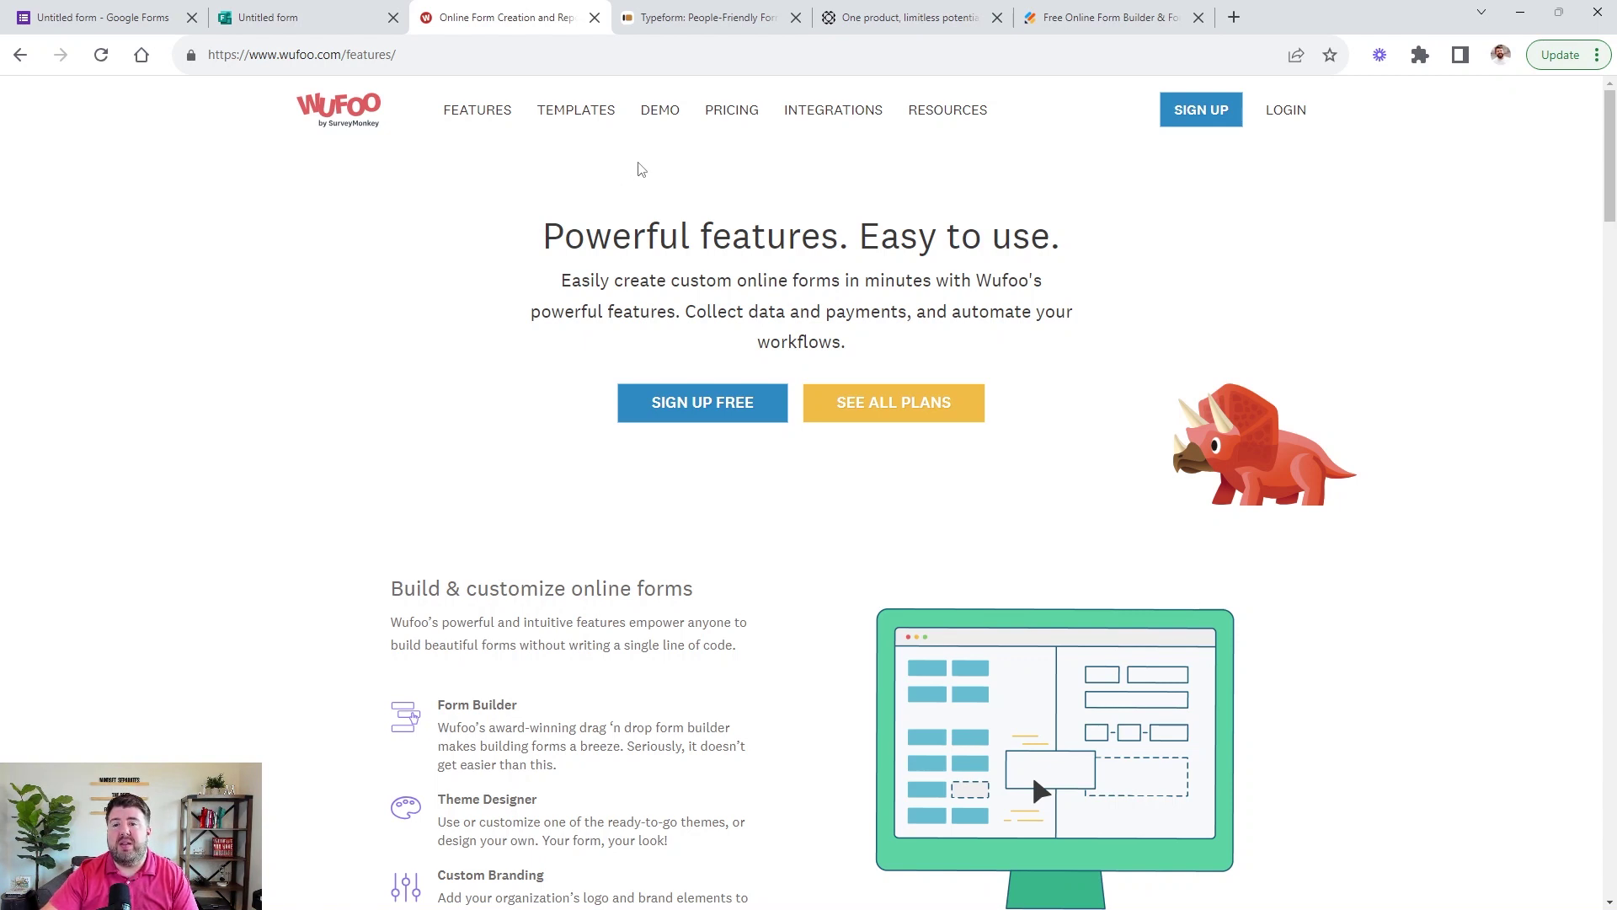
click(741, 15)
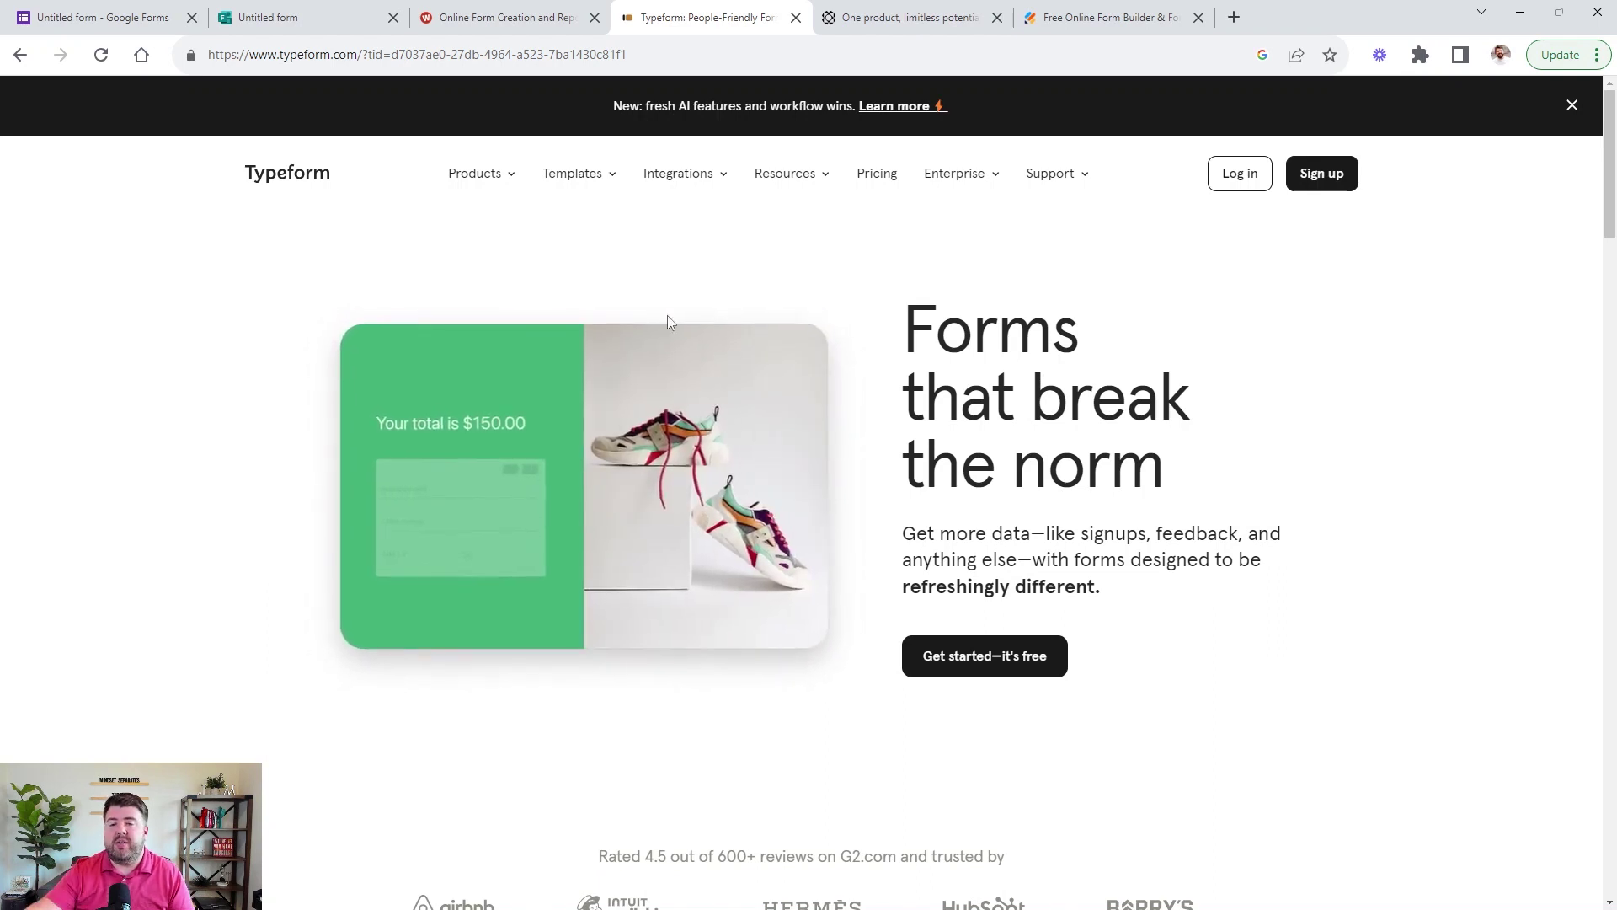
Scroll the Typeform homepage past 'Looks striking' and 'Embeds smoothly' to the Zapier, Calendly and HubSpot integrations and templates.
scroll(1109, 522, down, 3)
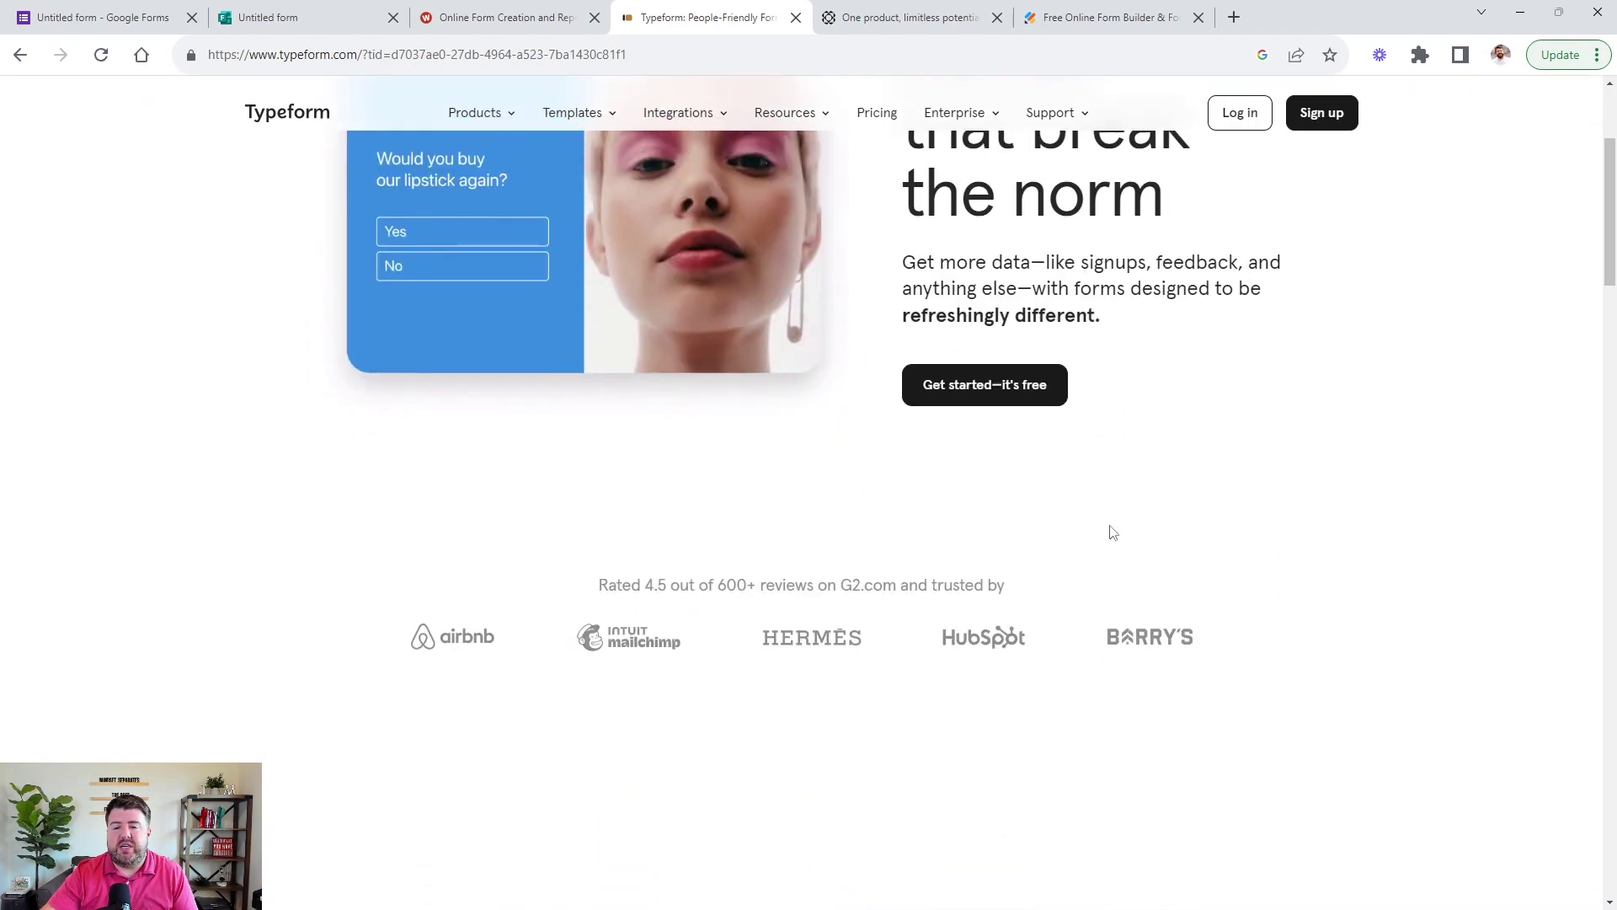
scroll(1113, 520, down, 8)
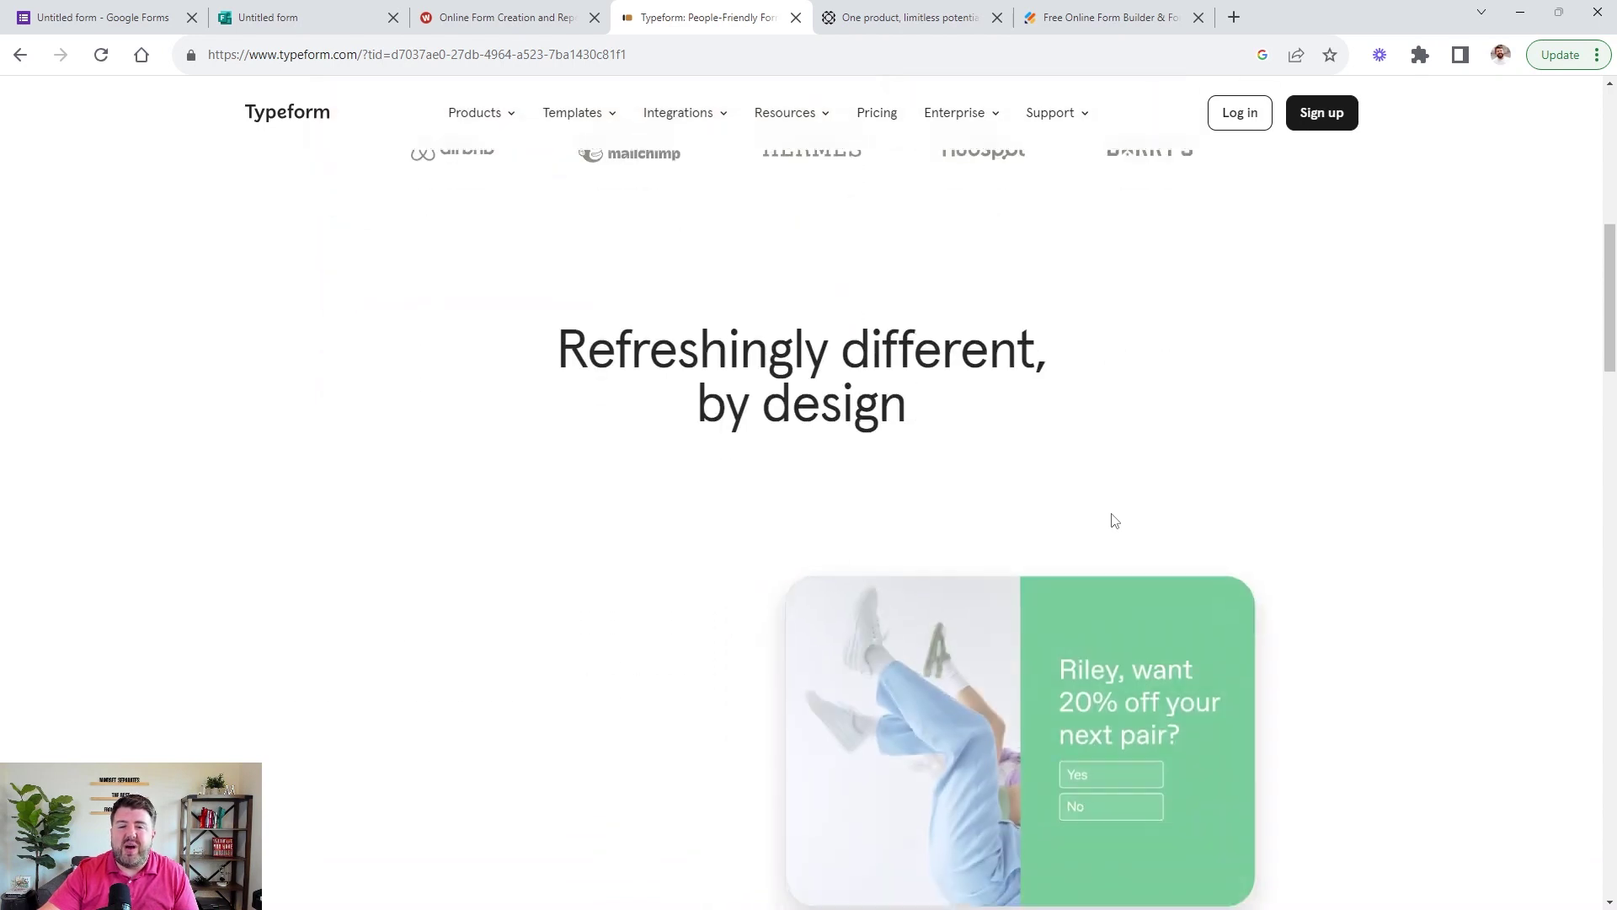
scroll(1110, 514, down, 5)
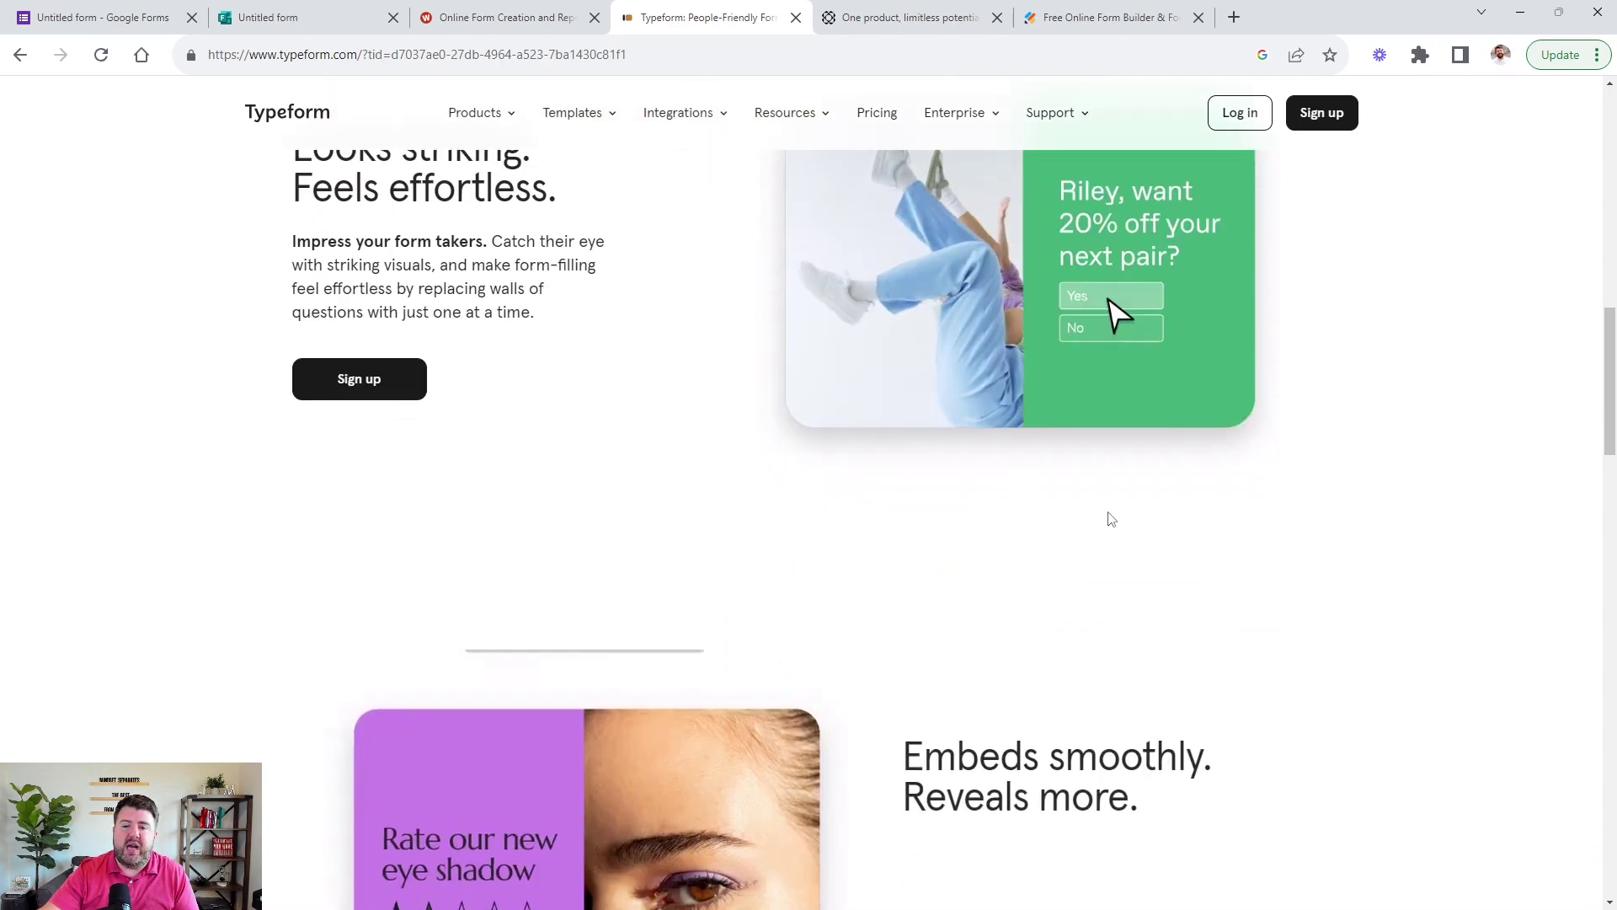
scroll(568, 508, down, 2)
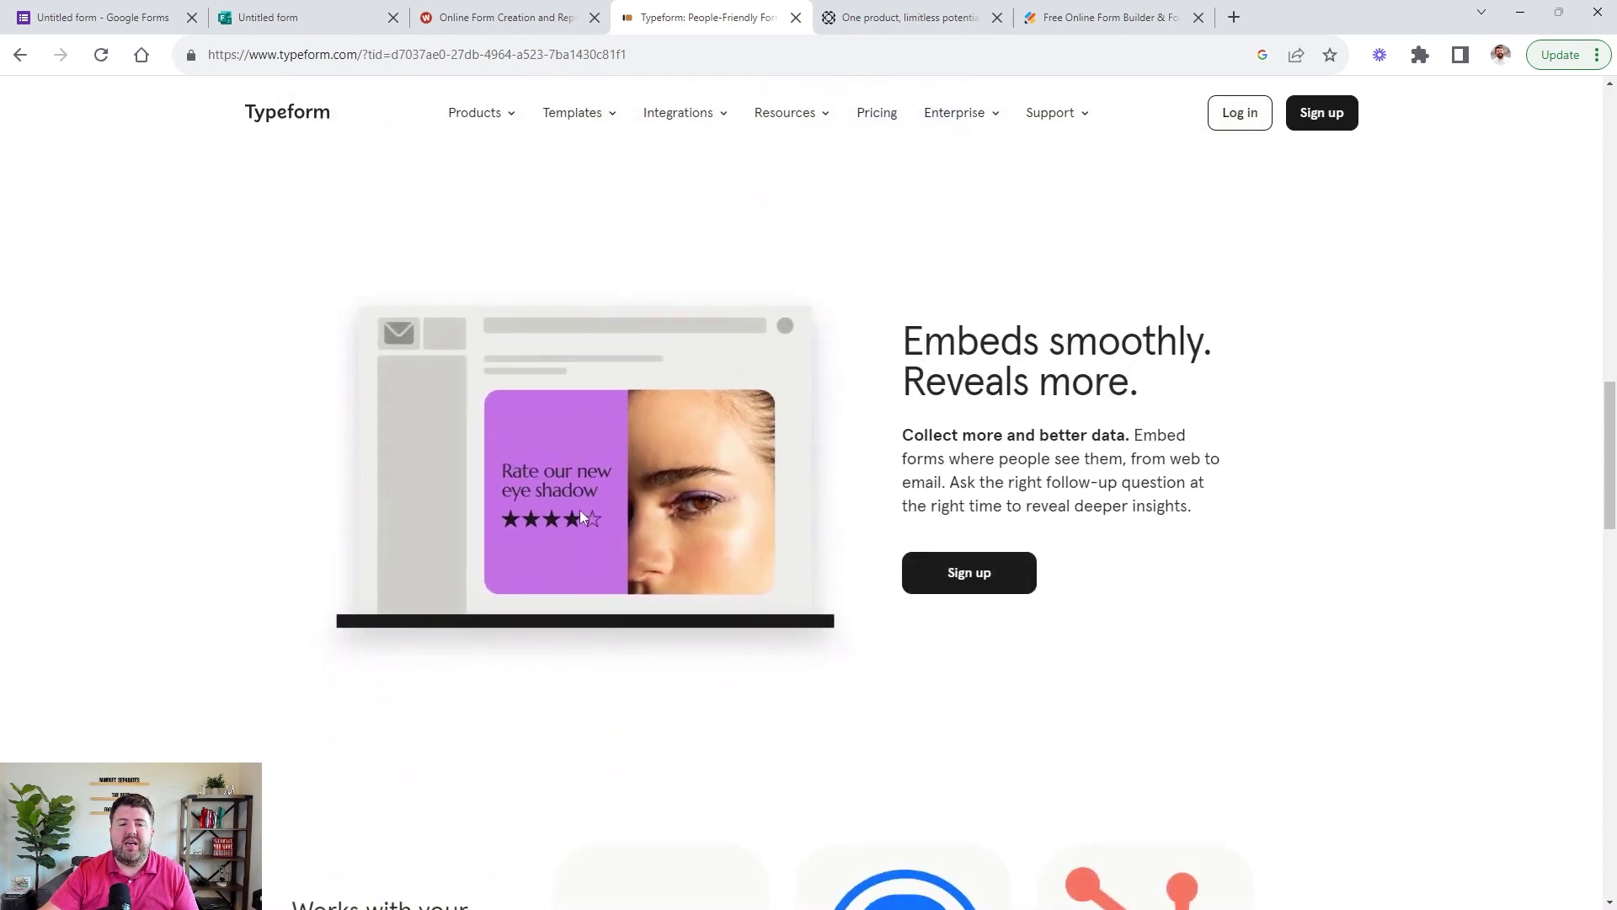
scroll(580, 509, down, 2)
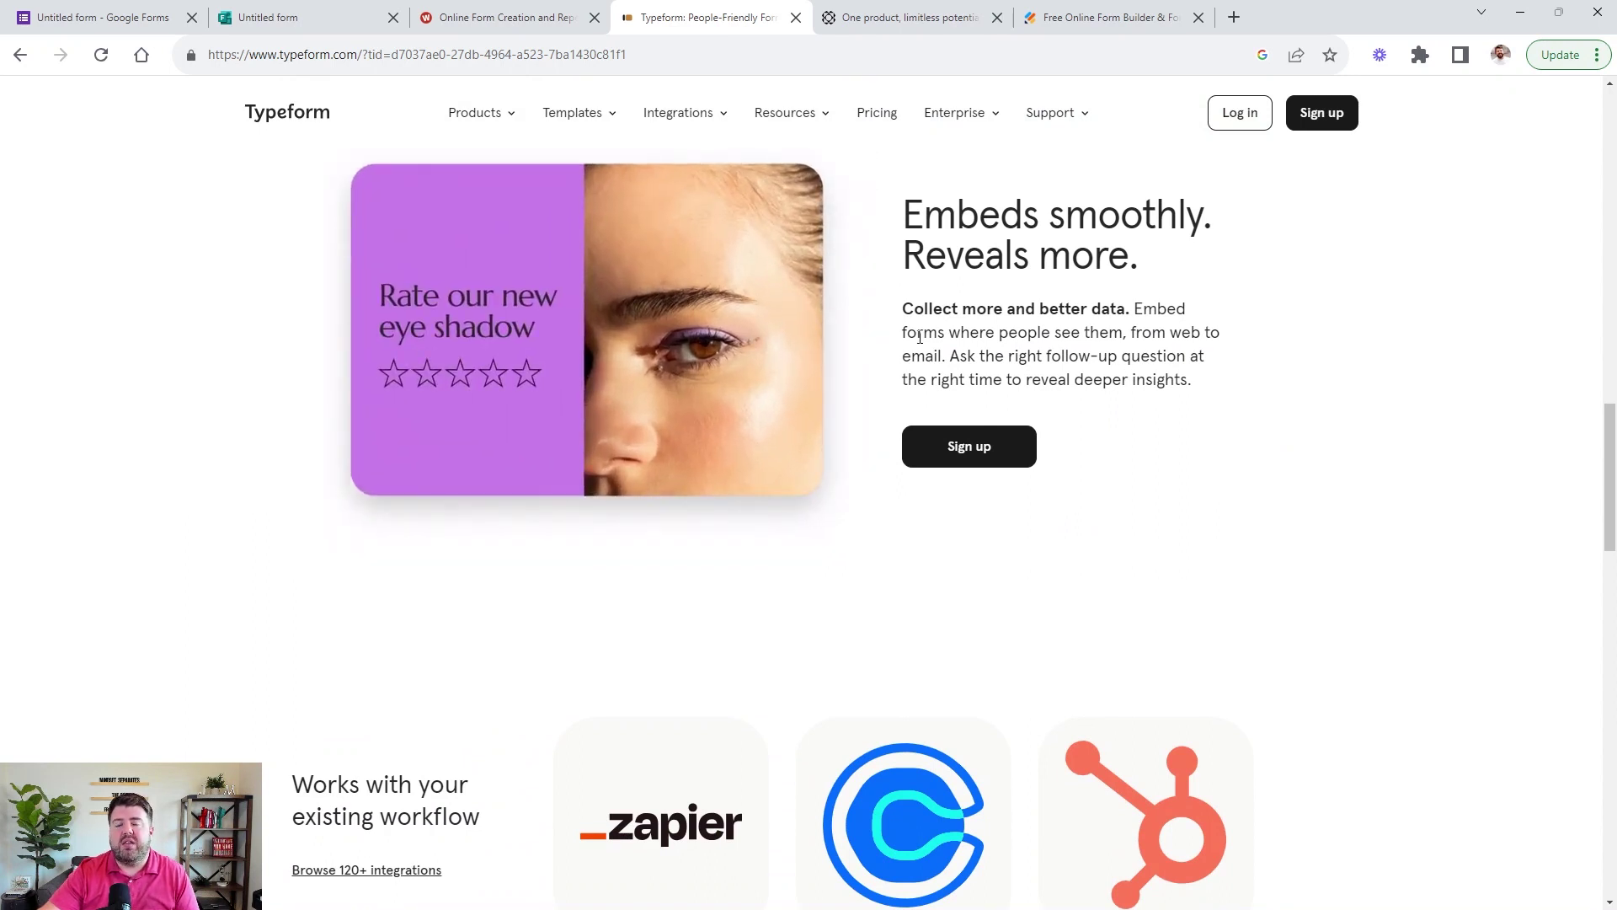
scroll(922, 345, down, 3)
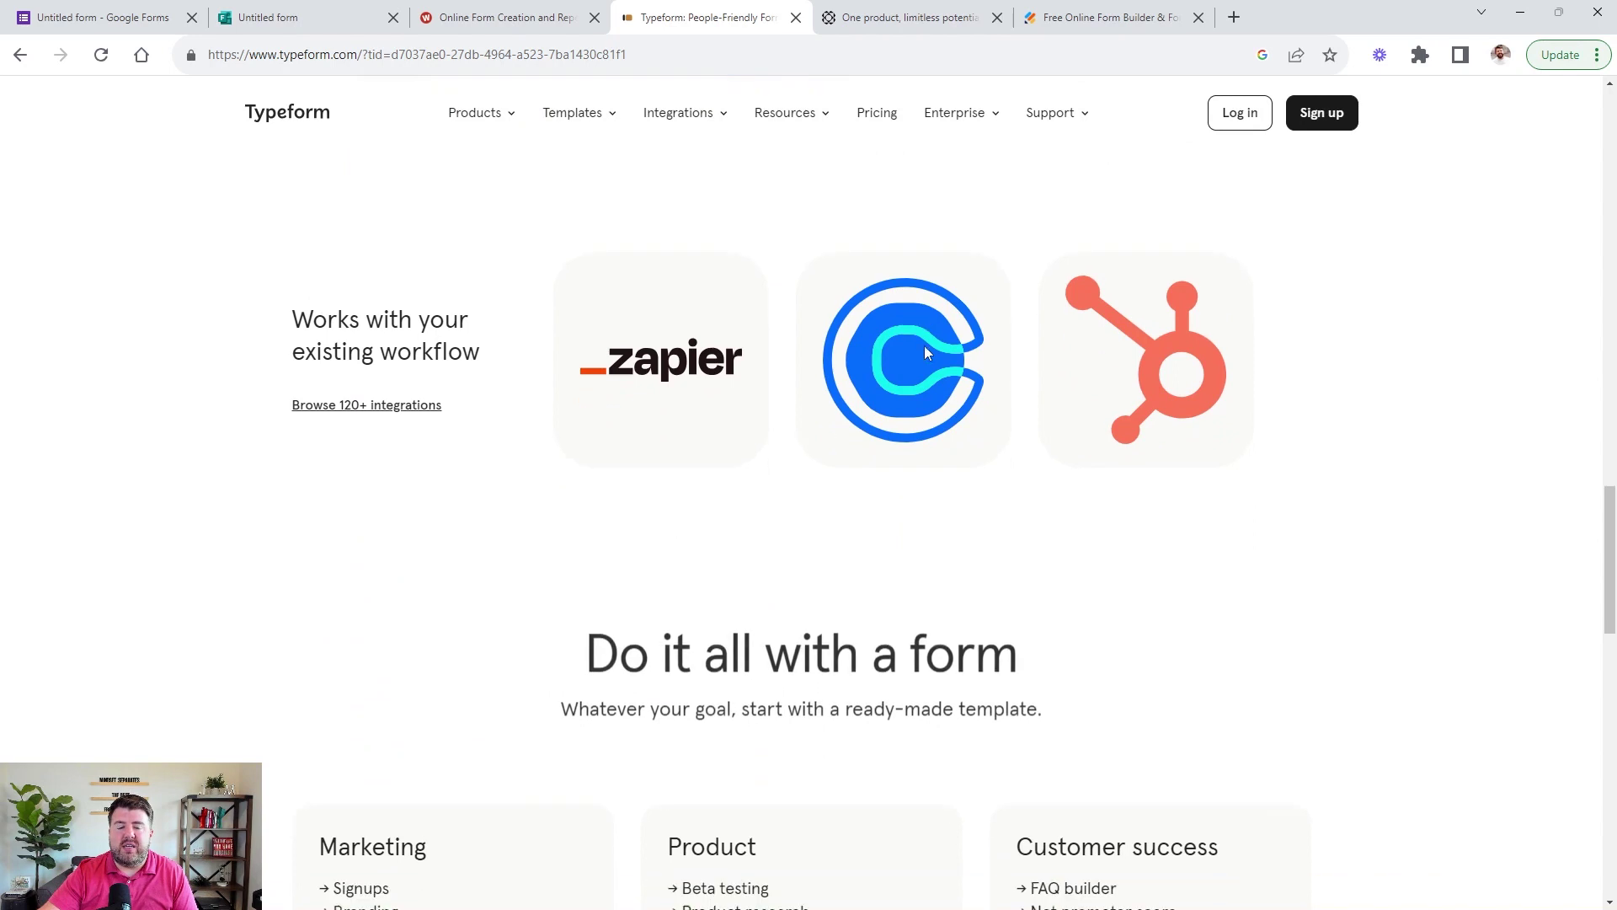
scroll(923, 345, down, 3)
Switch to the Paperform tab and scroll down its product page to the Scheduling section.
click(918, 17)
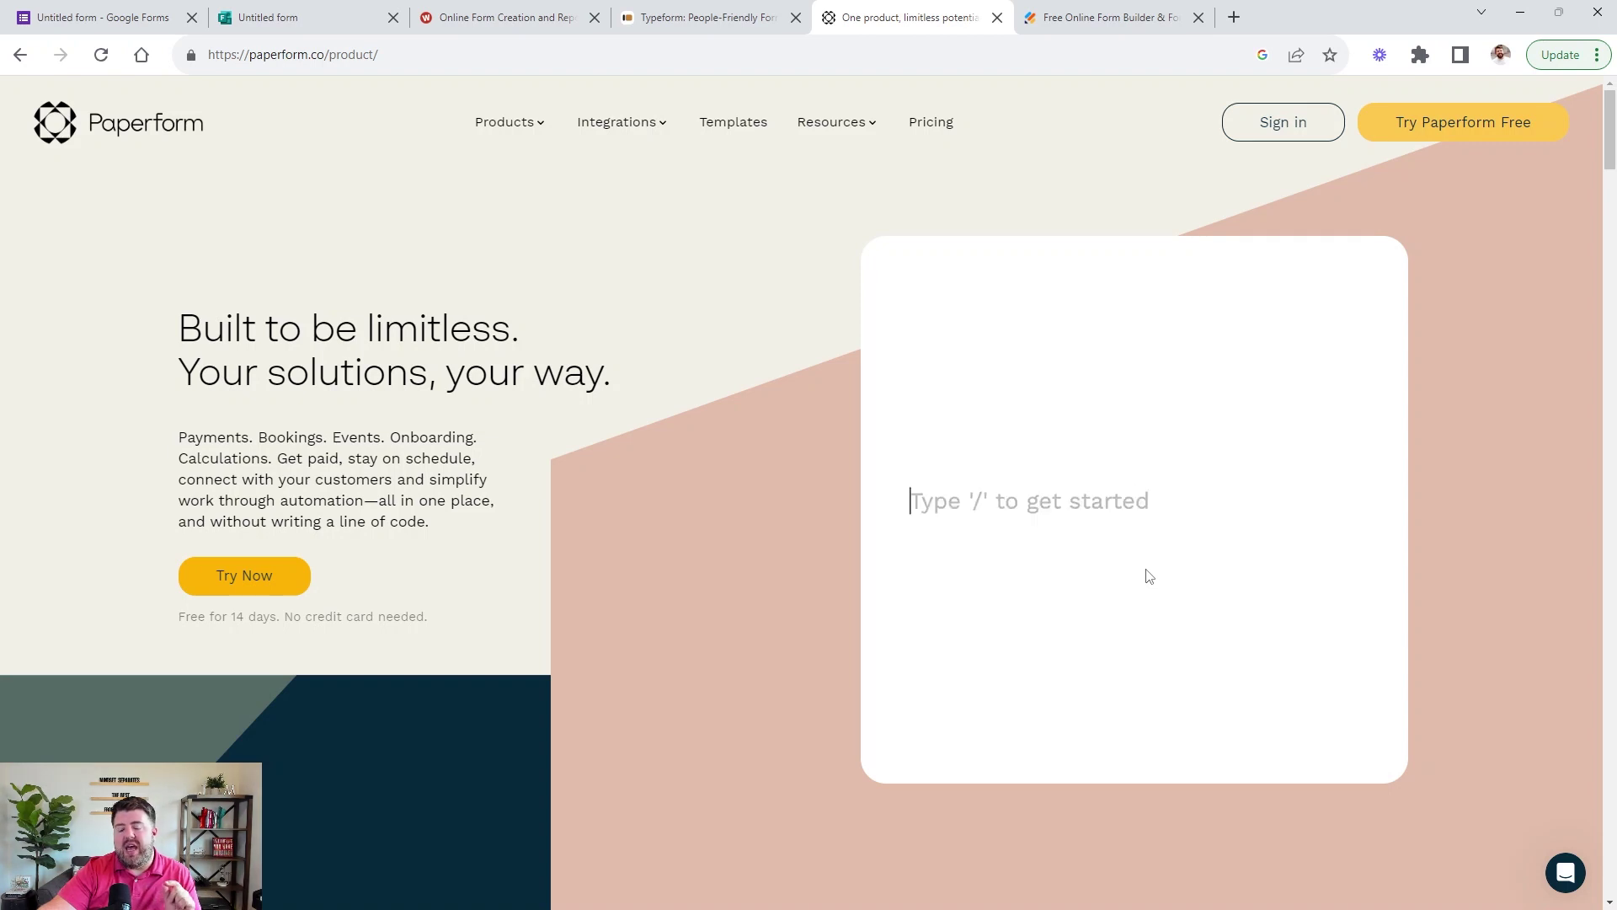
scroll(1144, 572, down, 2)
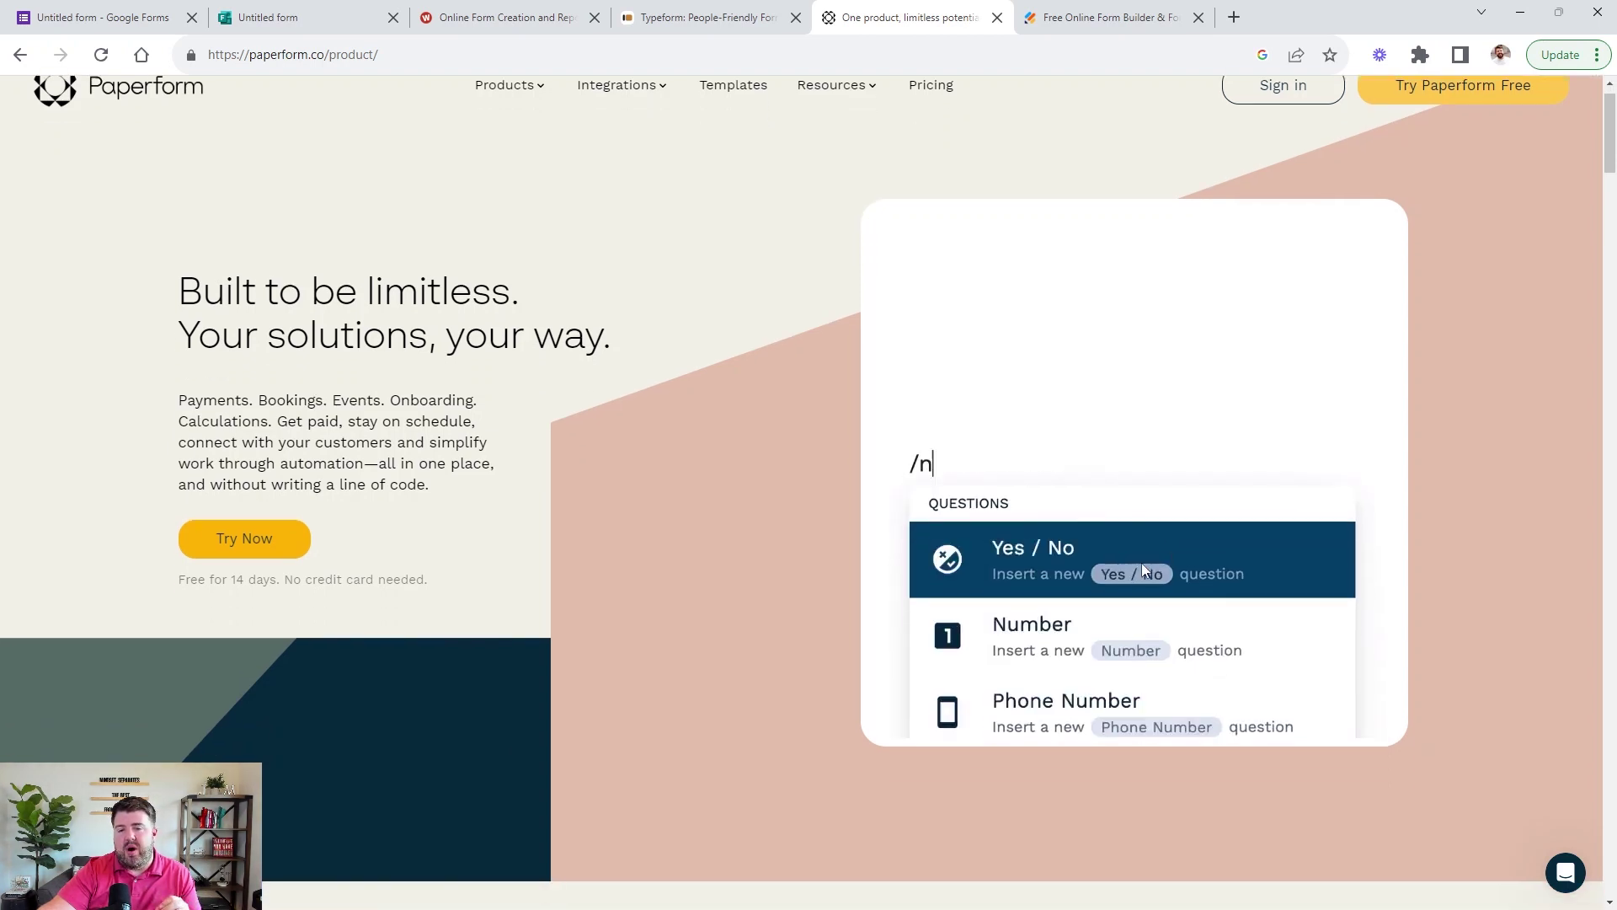
scroll(1122, 305, down, 6)
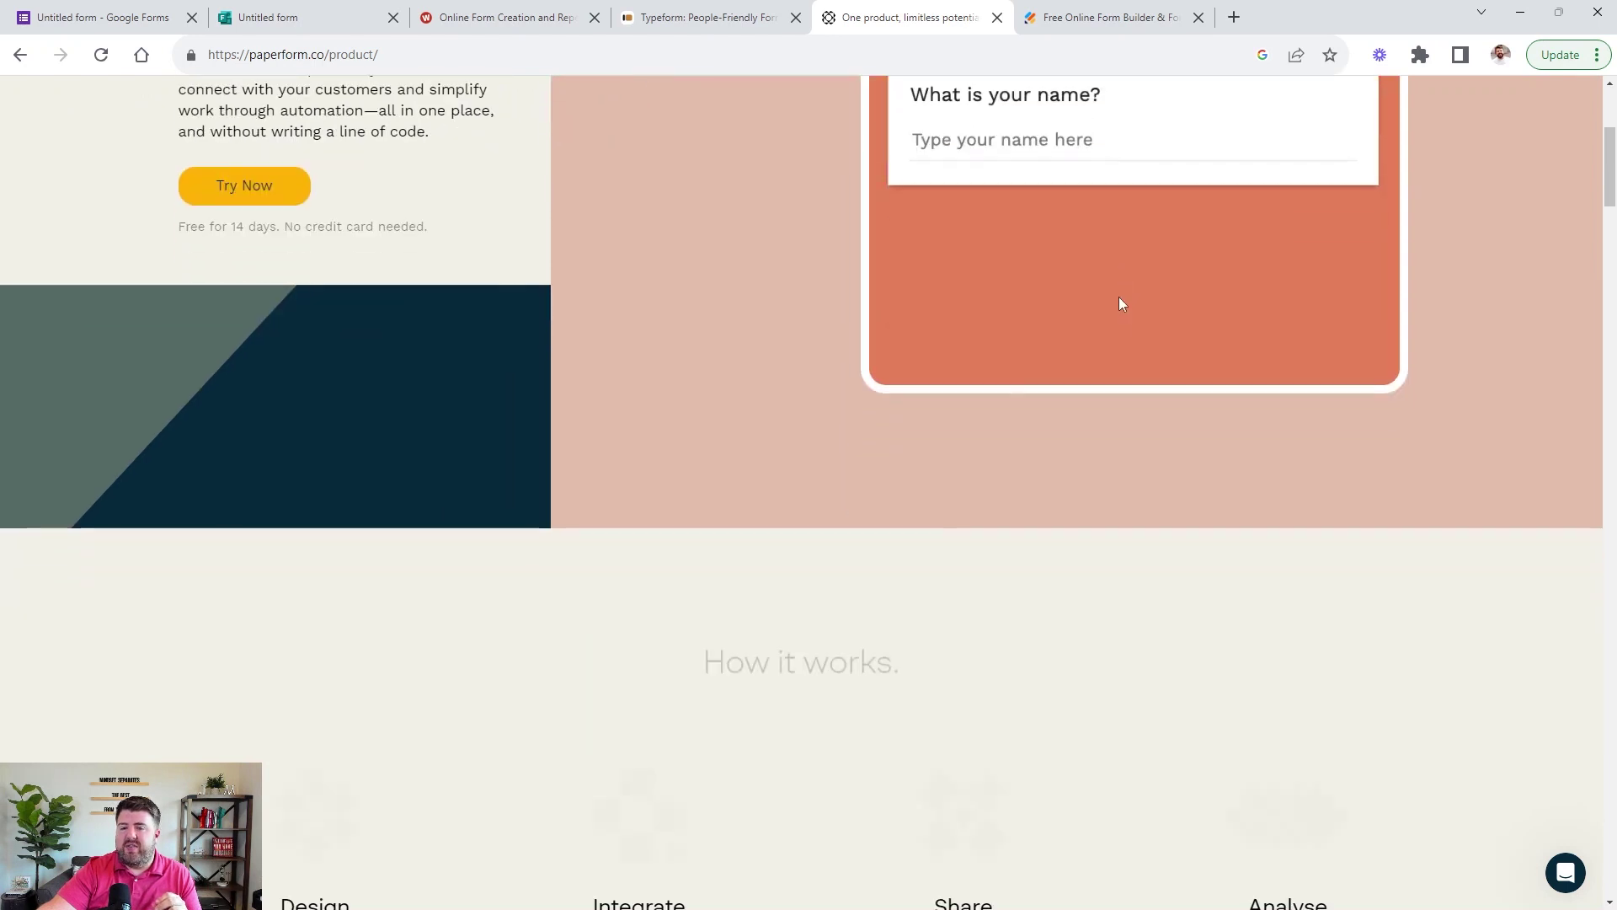
scroll(382, 336, down, 2)
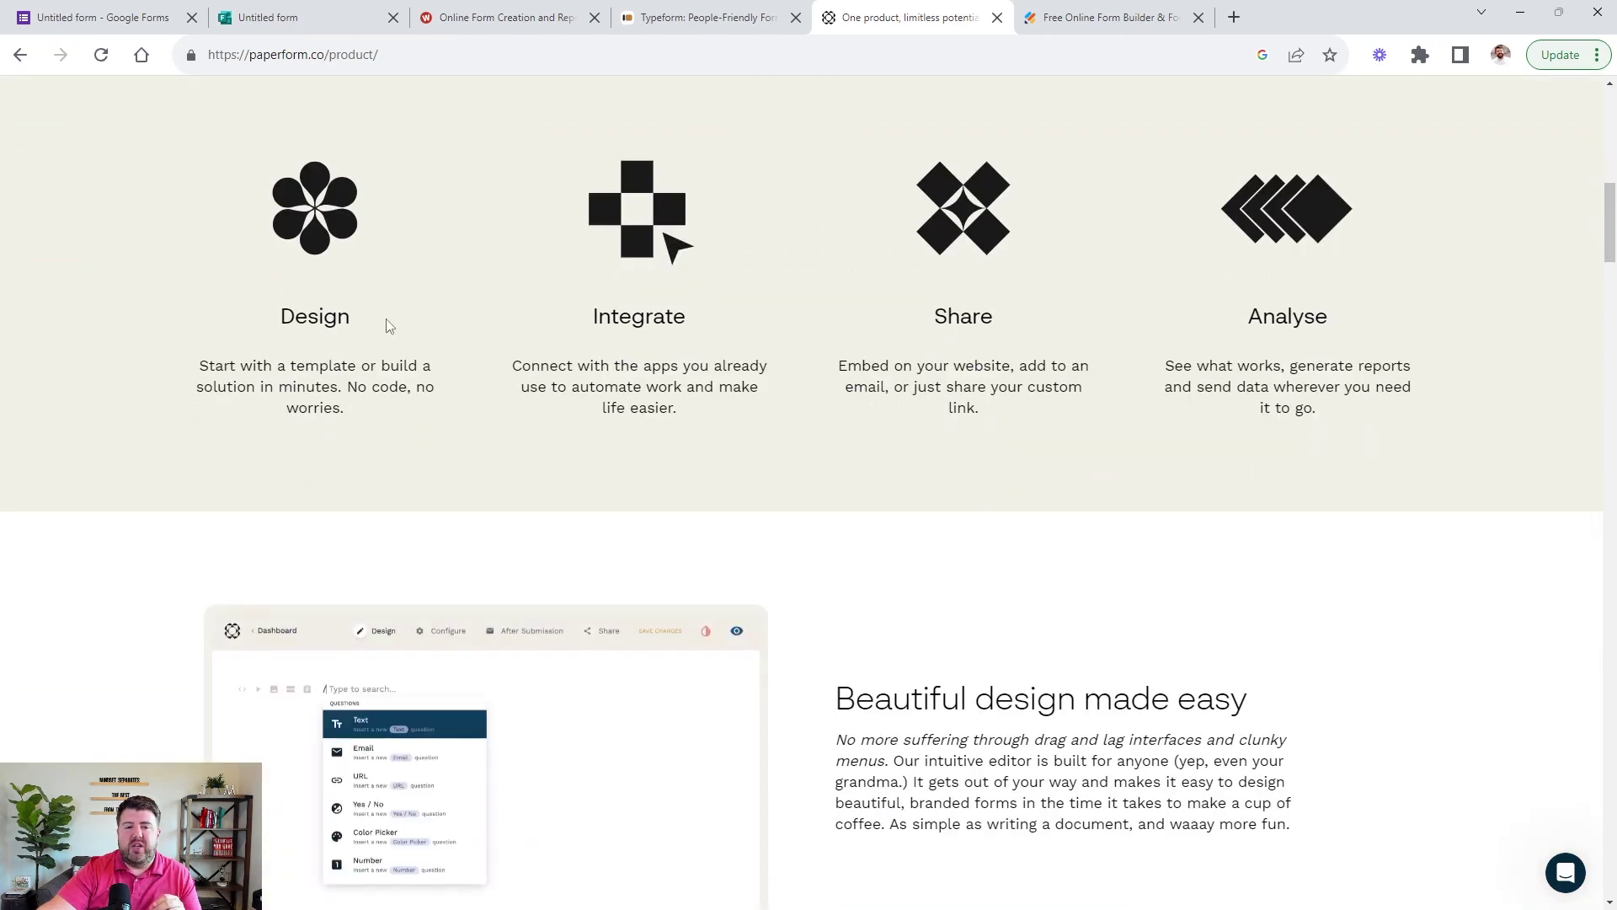
scroll(1094, 256, down, 5)
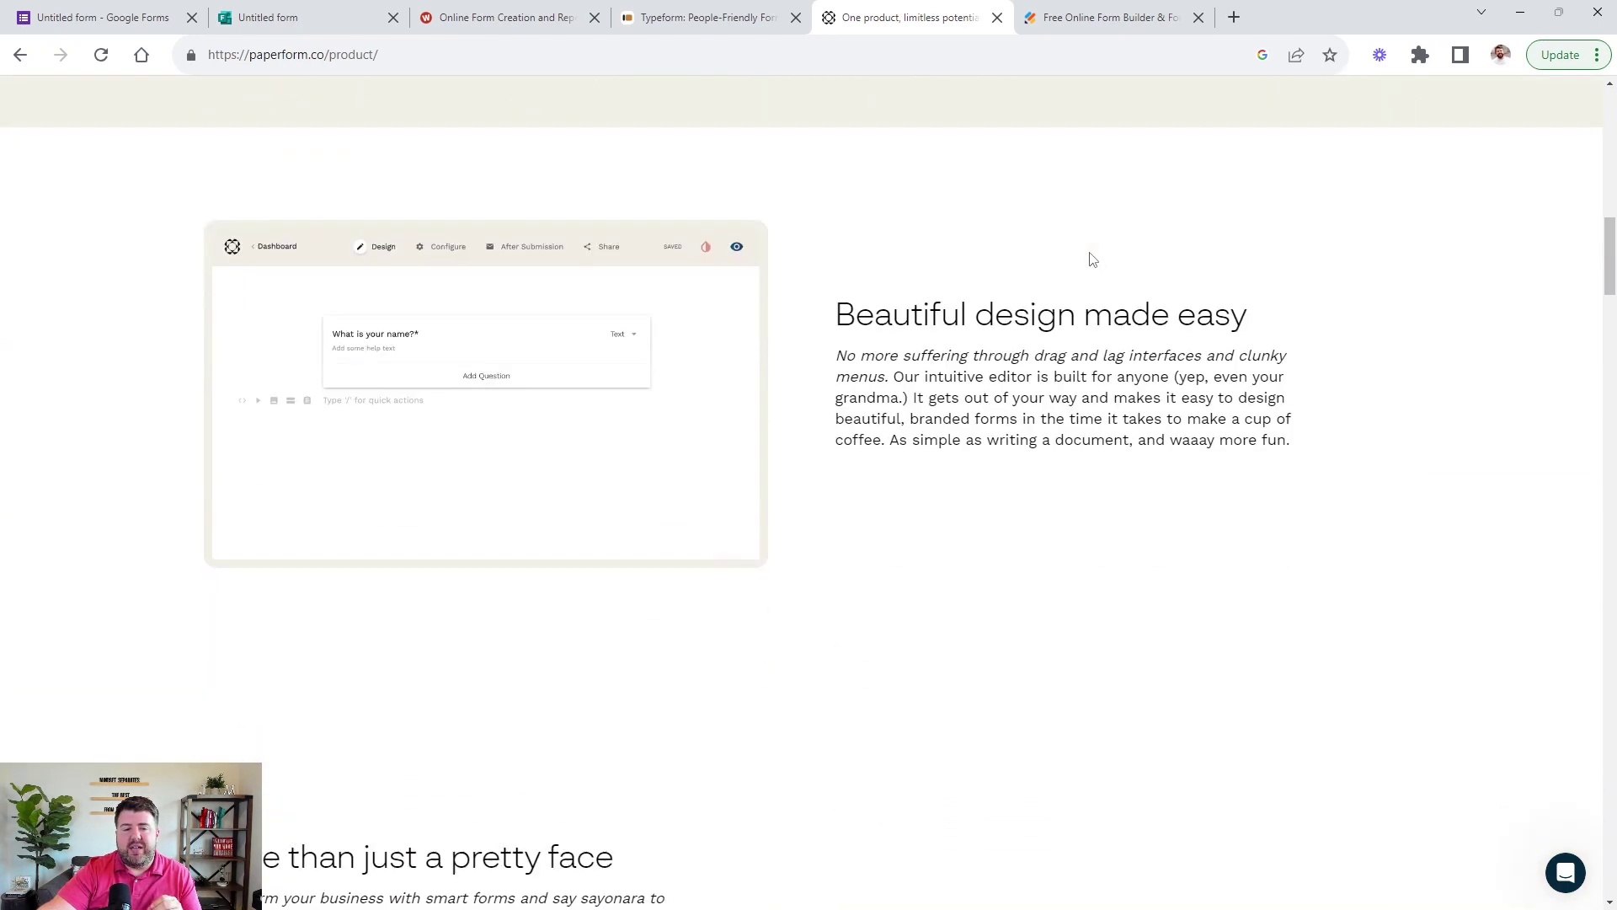
scroll(834, 416, down, 7)
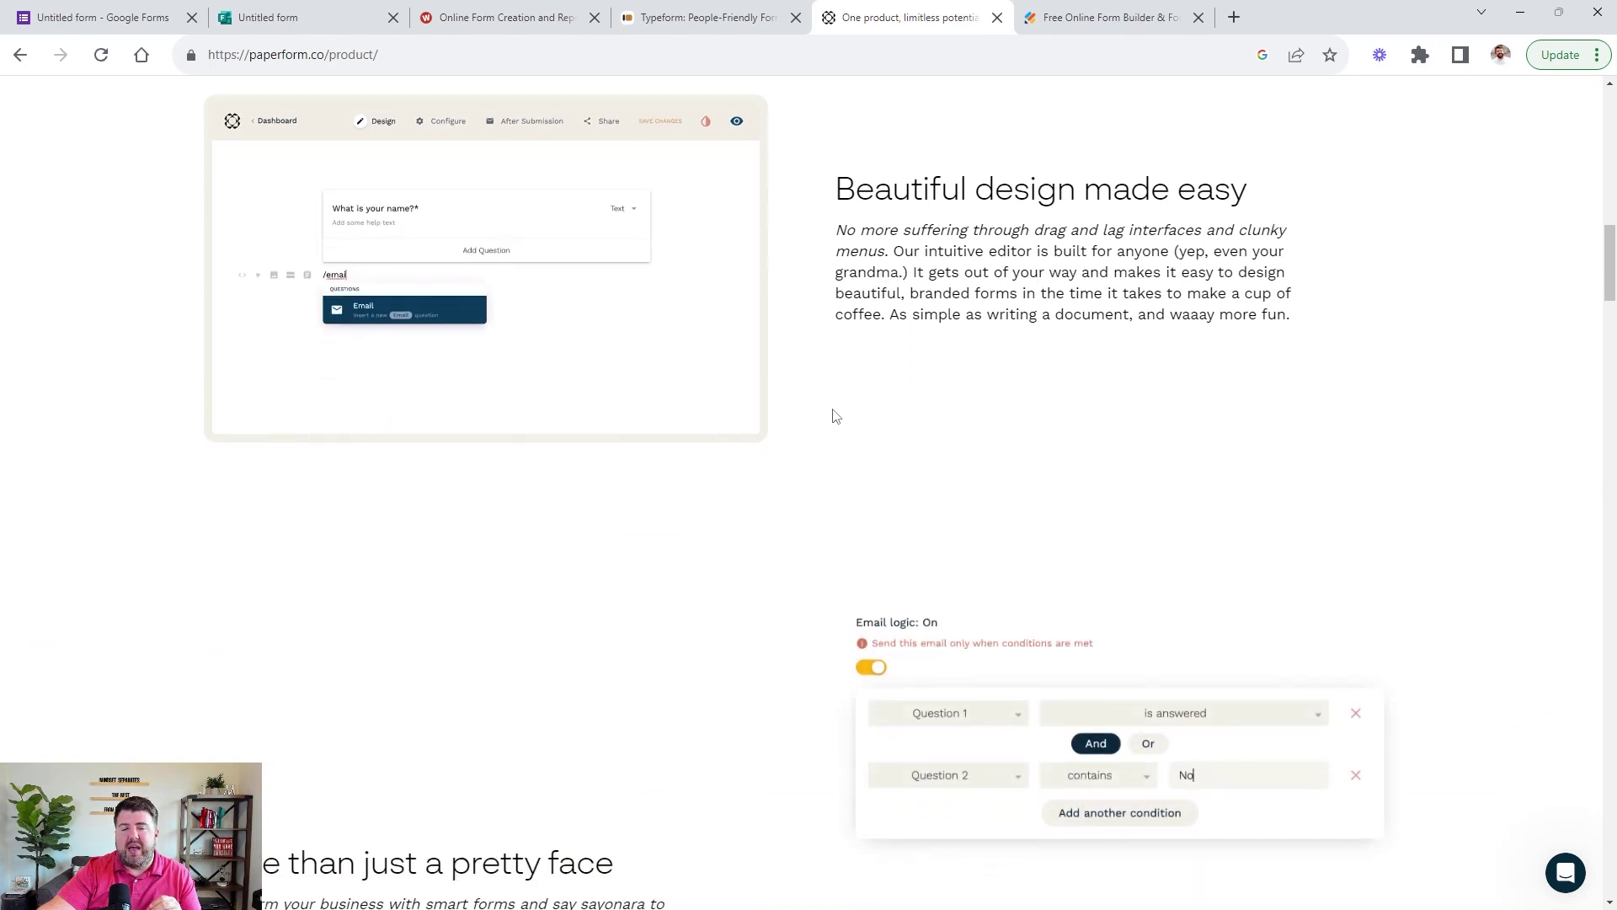
scroll(834, 415, down, 7)
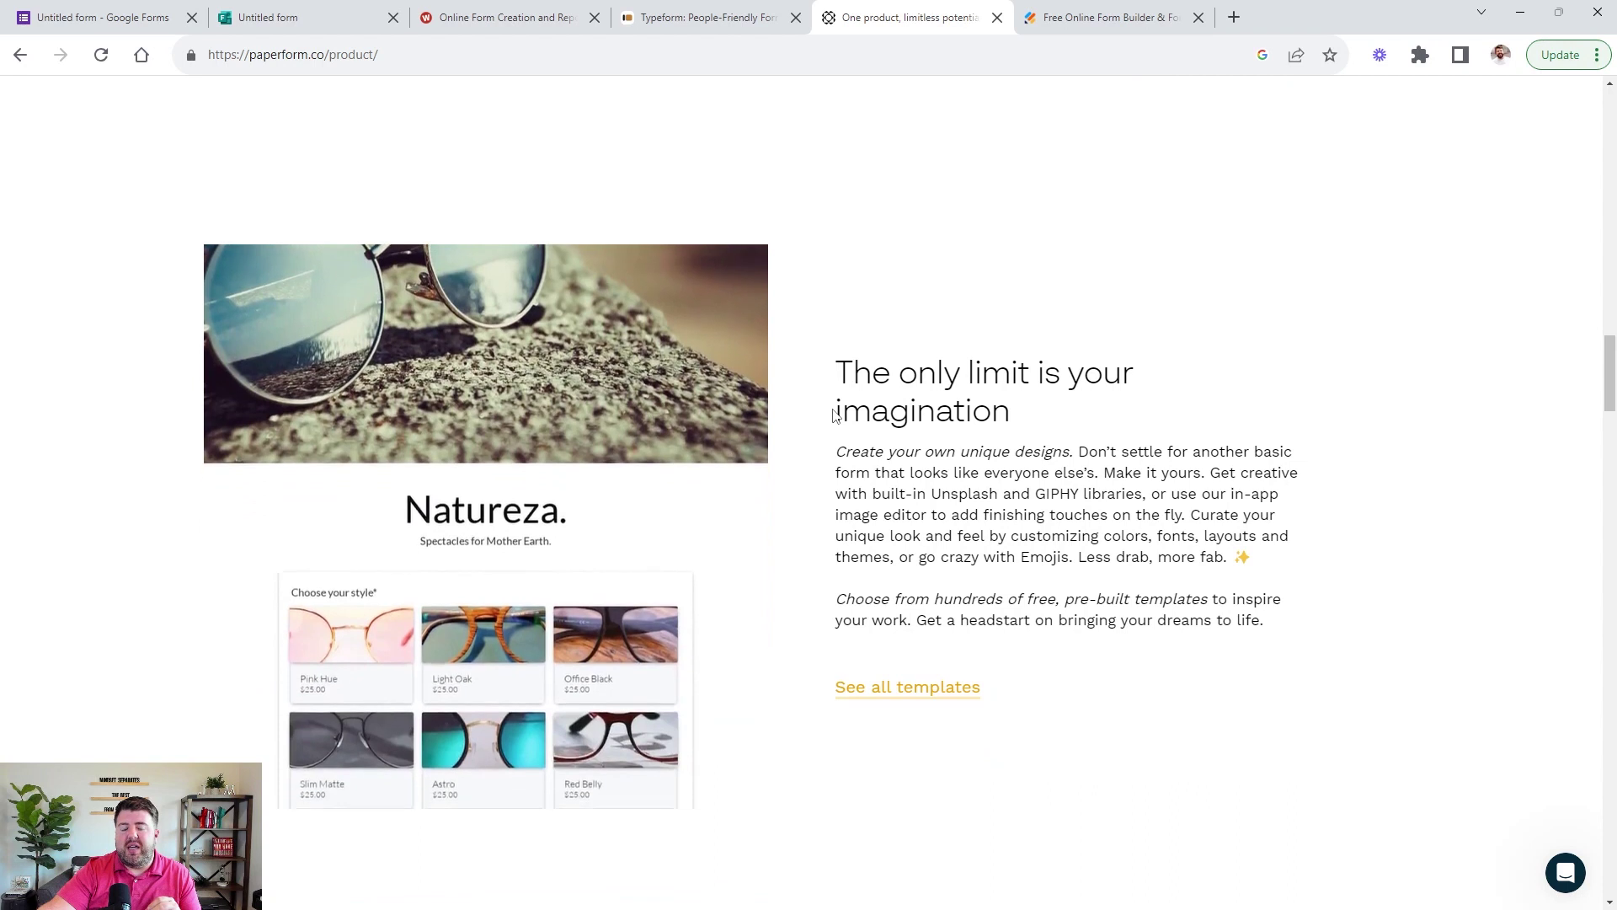
scroll(836, 415, down, 6)
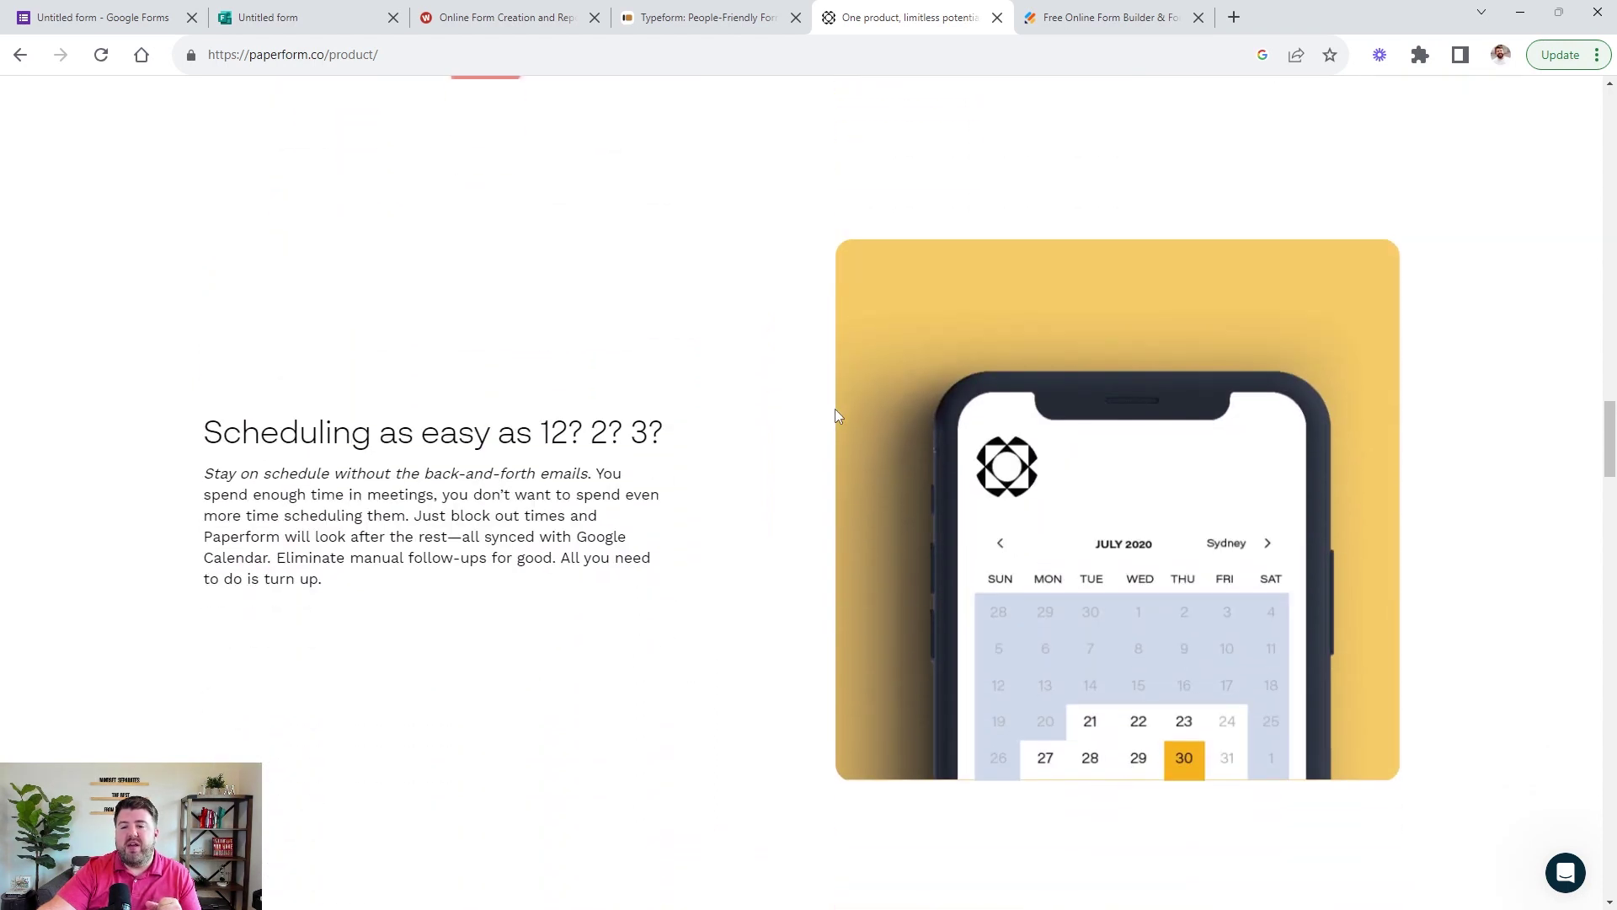
scroll(837, 415, down, 3)
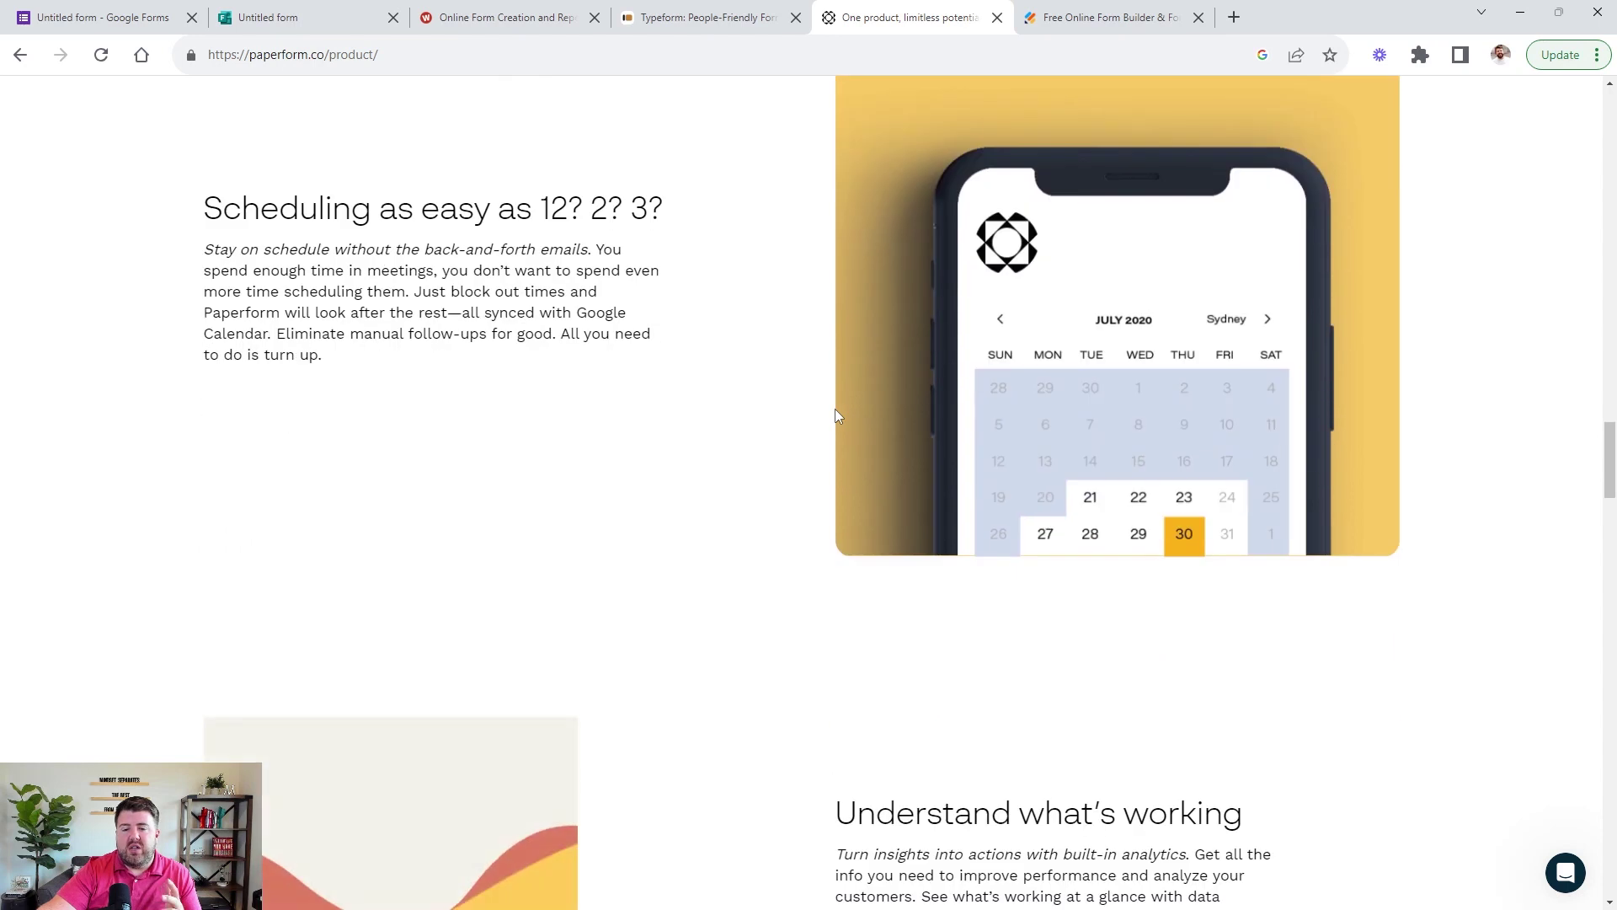
scroll(839, 415, down, 8)
Scroll back up the Paperform product page to the logic demo.
scroll(839, 413, up, 13)
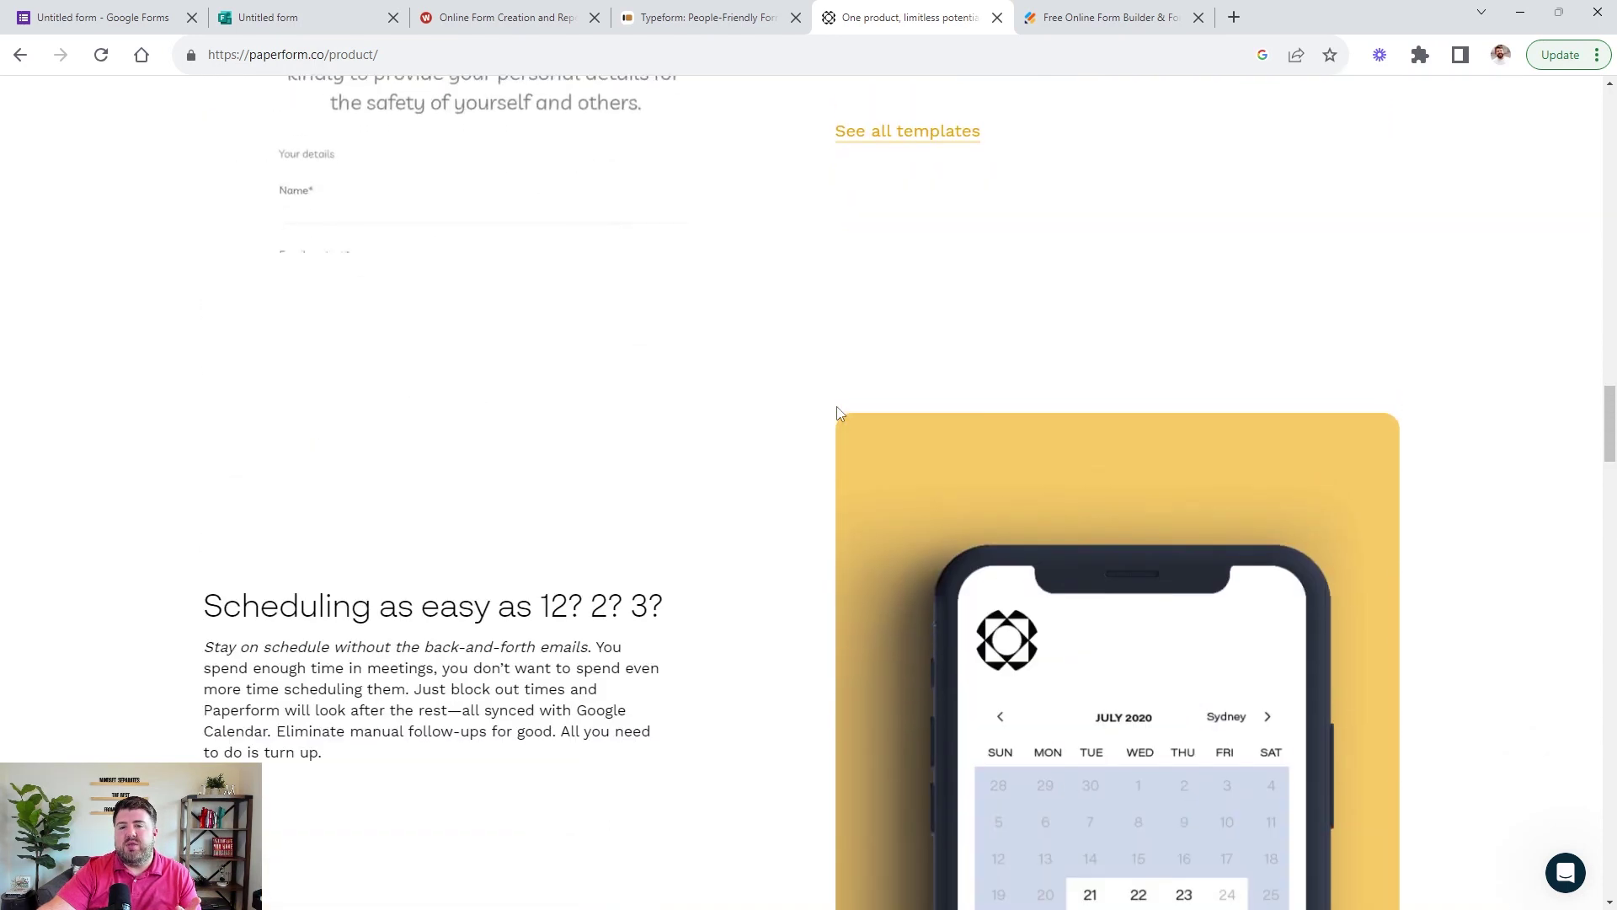
scroll(838, 413, up, 9)
scroll(838, 410, up, 16)
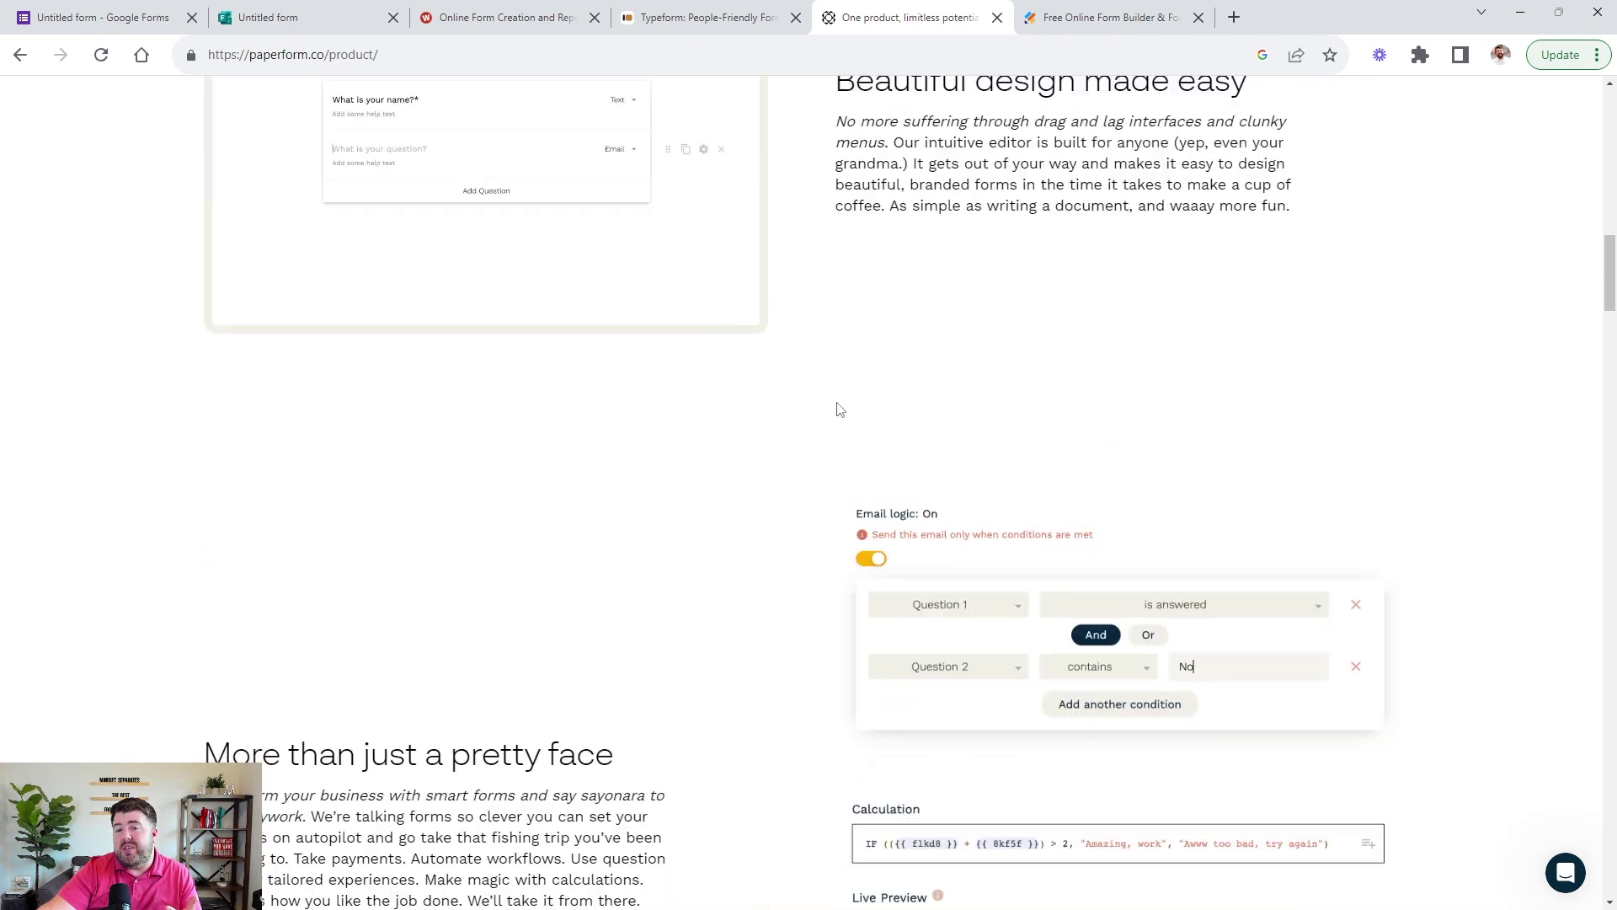